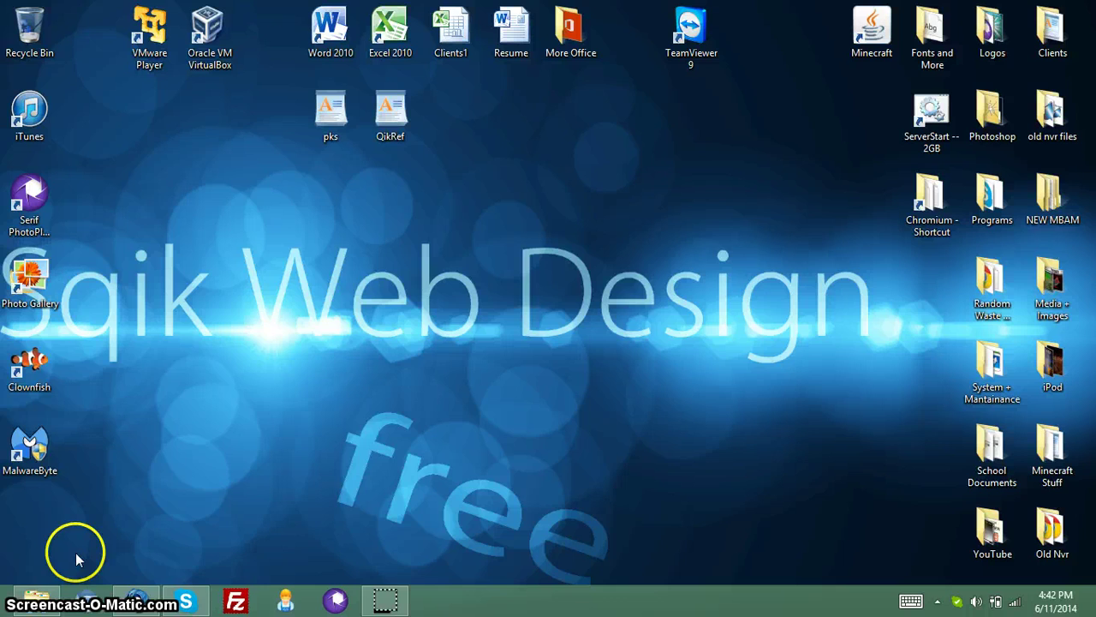
Step: Open the Chromium browser, restore it to a smaller window and examine its main menu
left_click(89, 601)
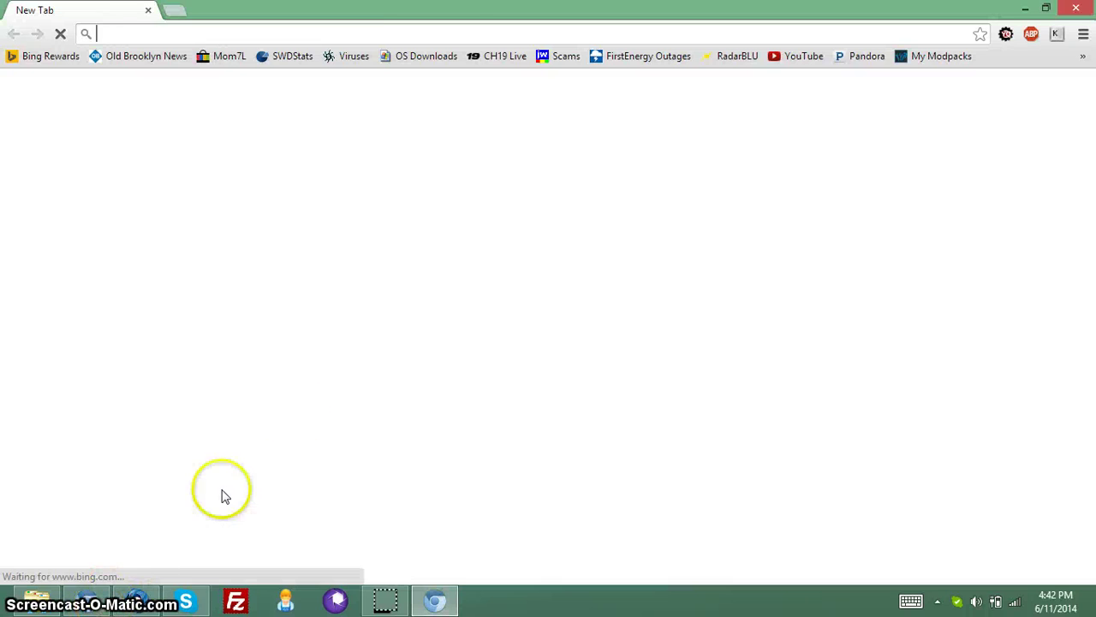
left_click_drag(458, 10, 399, 103)
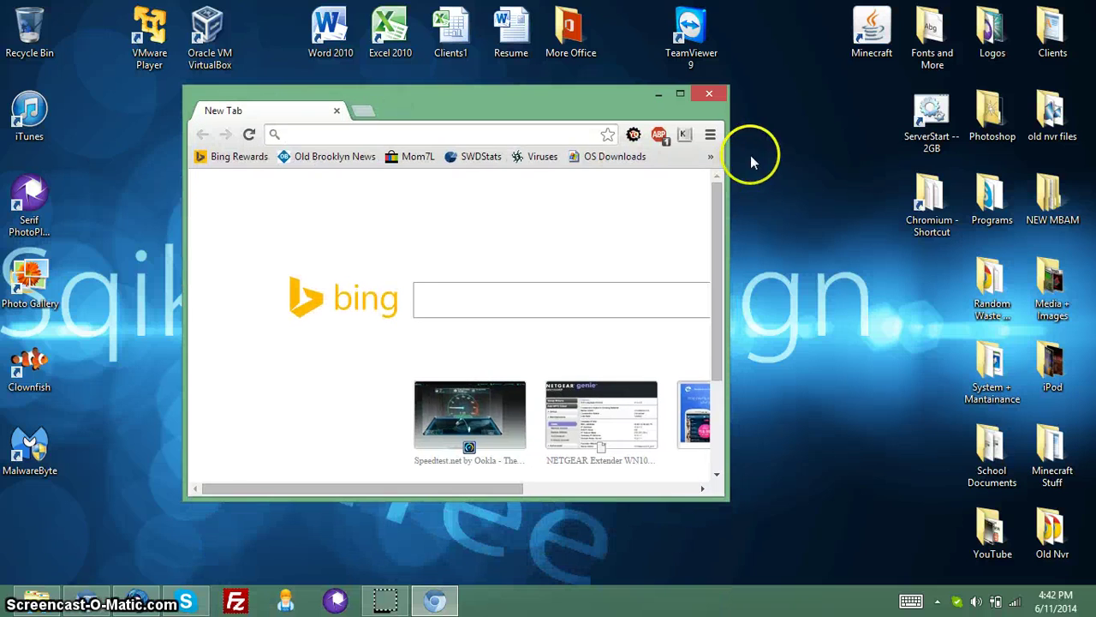
left_click(710, 135)
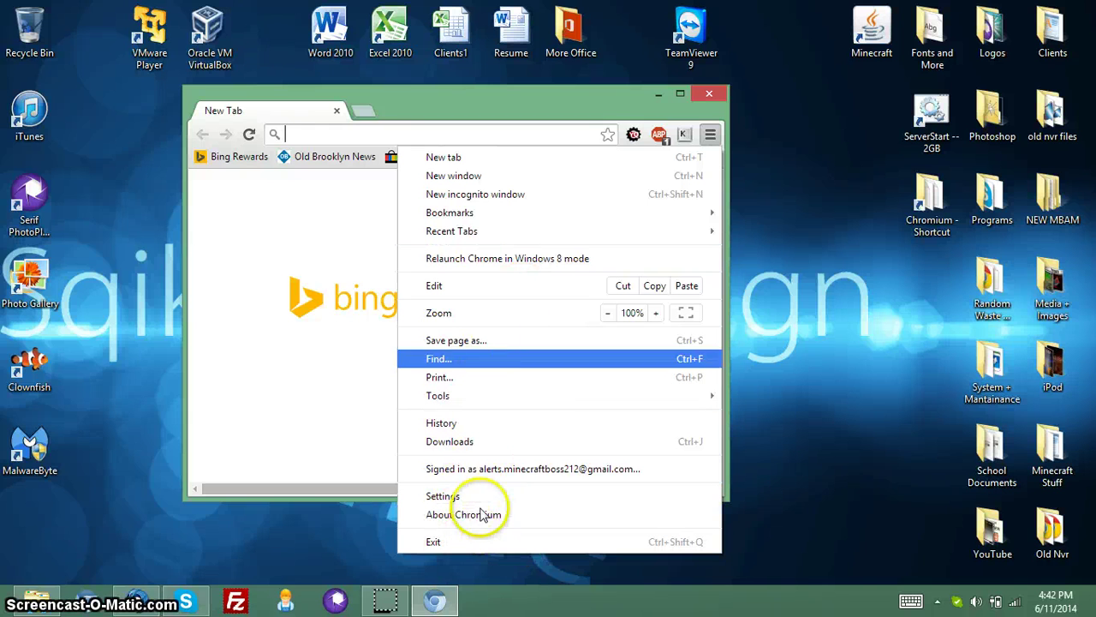
left_click(290, 272)
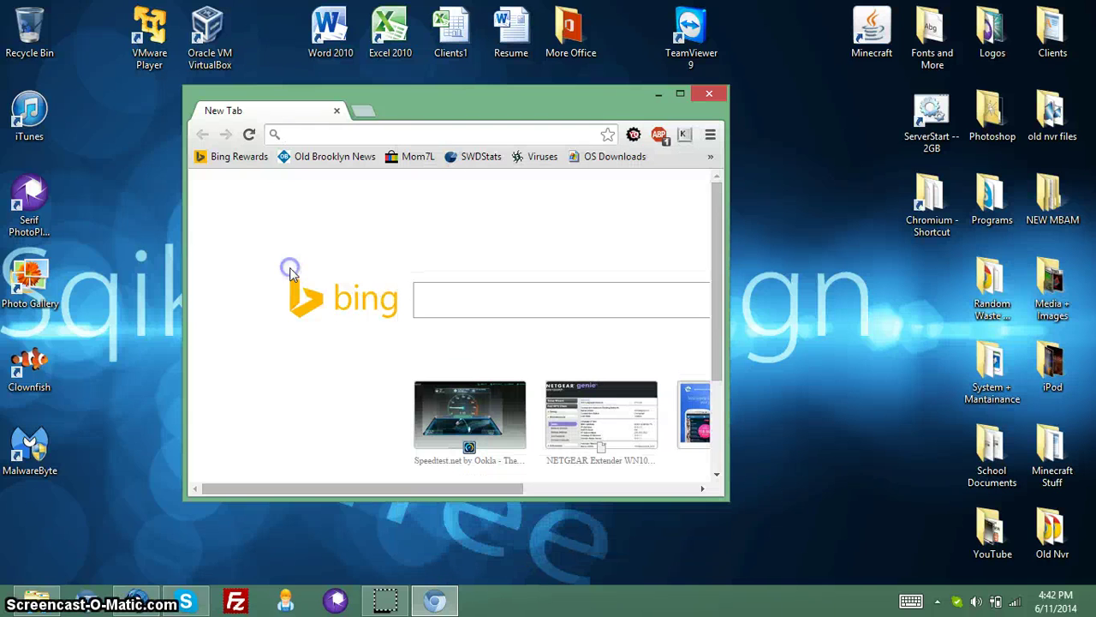
Step: Move and widen the Chromium window, look over its new tab page and close the browser
left_click_drag(591, 88, 592, 37)
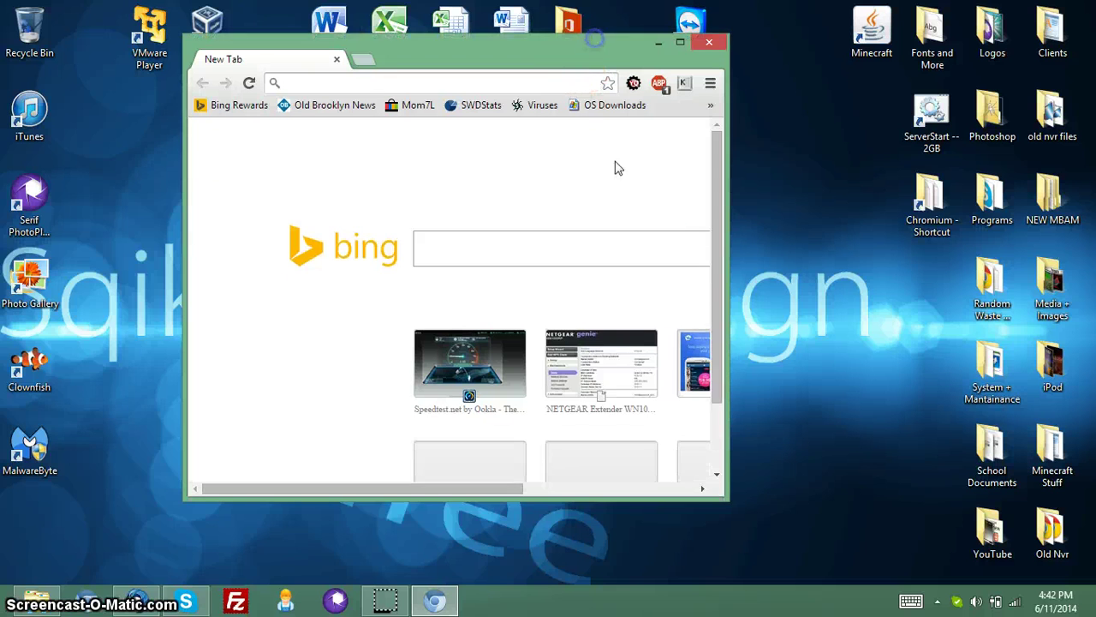
left_click(732, 259)
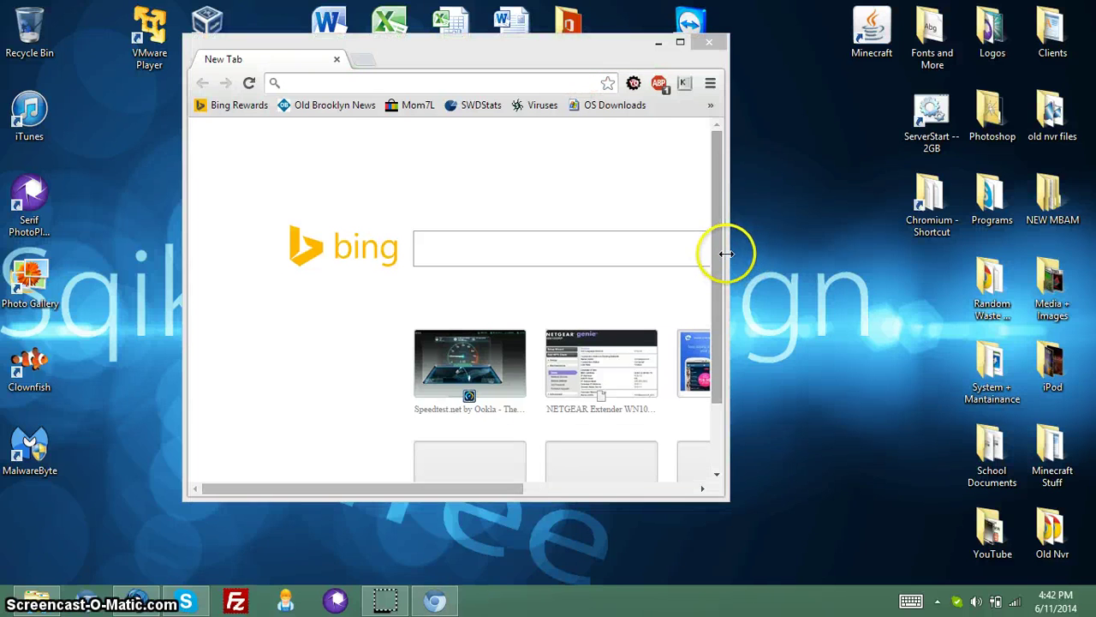
left_click_drag(729, 265, 918, 291)
left_click(385, 296)
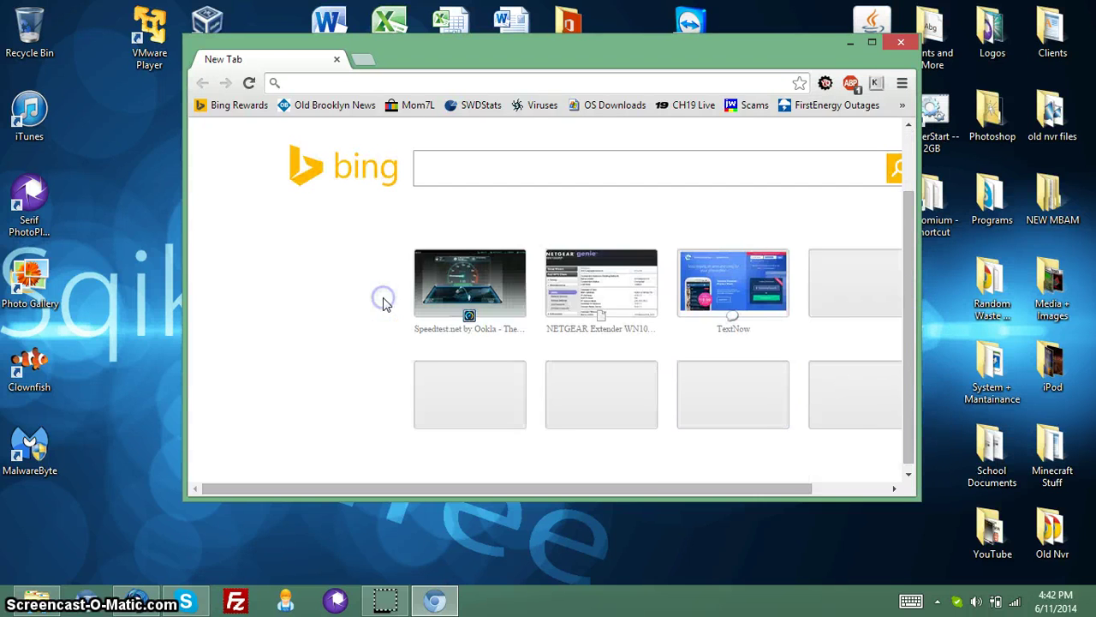
left_click(901, 42)
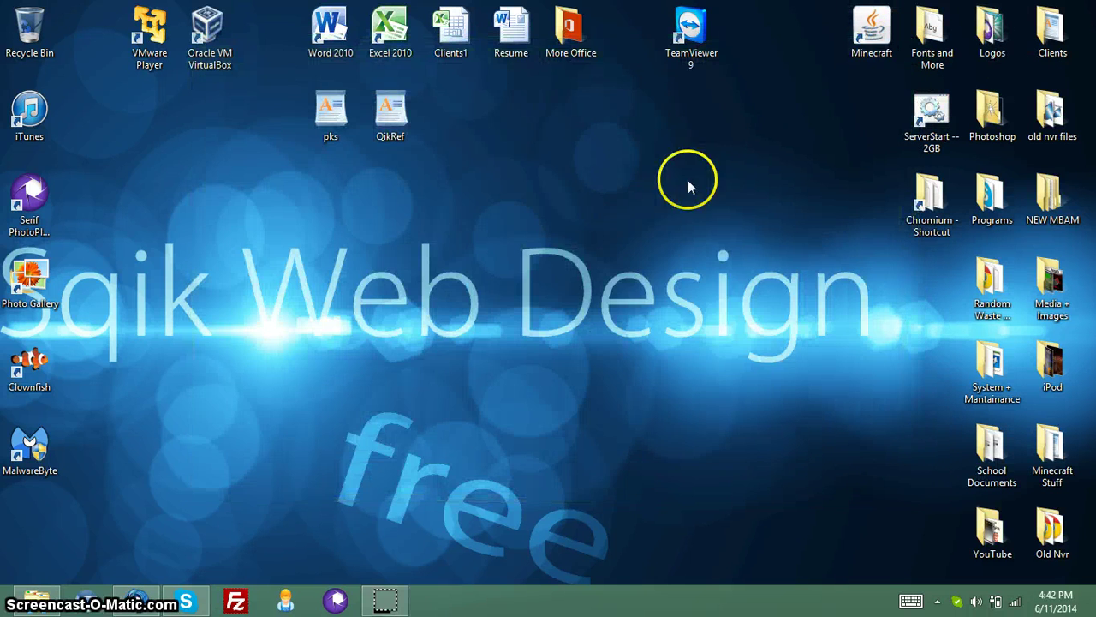
Step: Reopen Chromium and search the web for "Chromium Download"
left_click(88, 599)
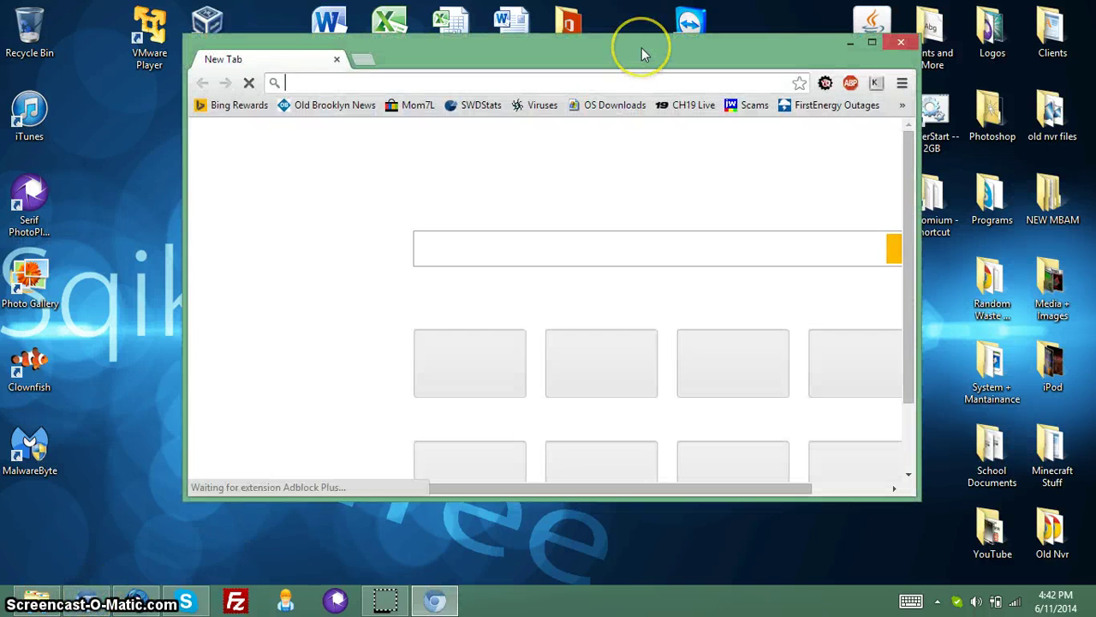
type("C")
key("BackSpace")
key("BackSpace")
type("C")
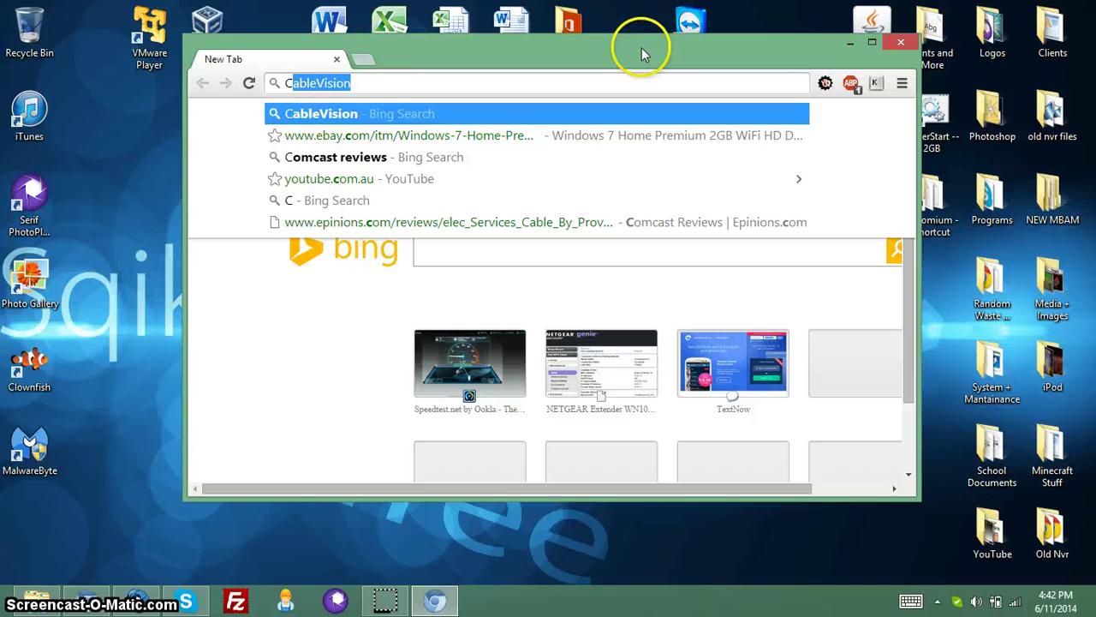
type("hrome")
key("BackSpace")
type("ium ")
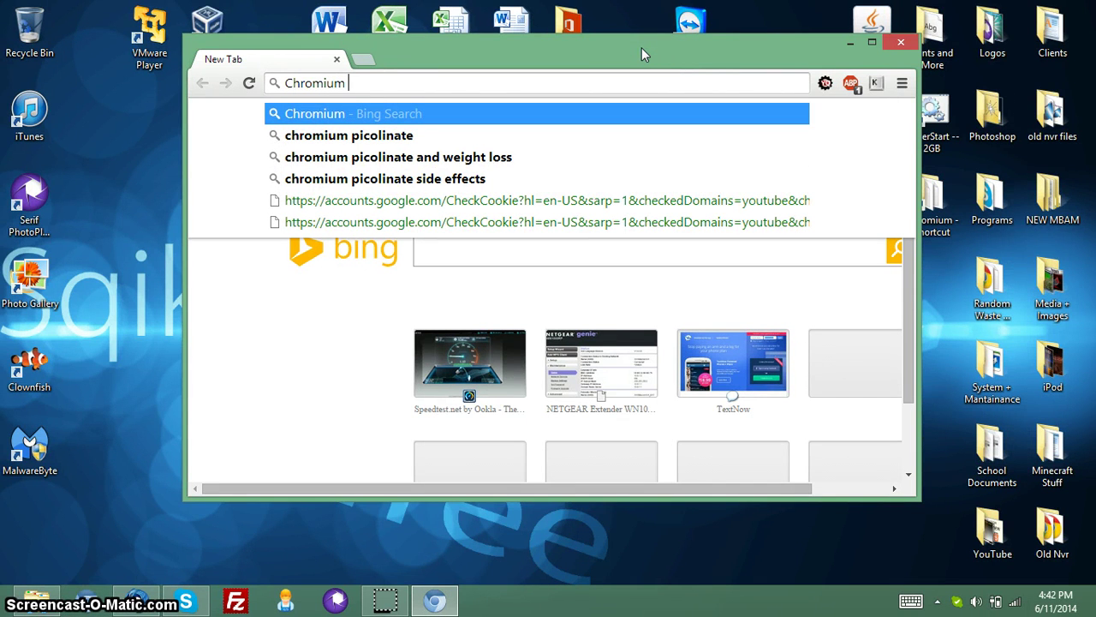
type("Download")
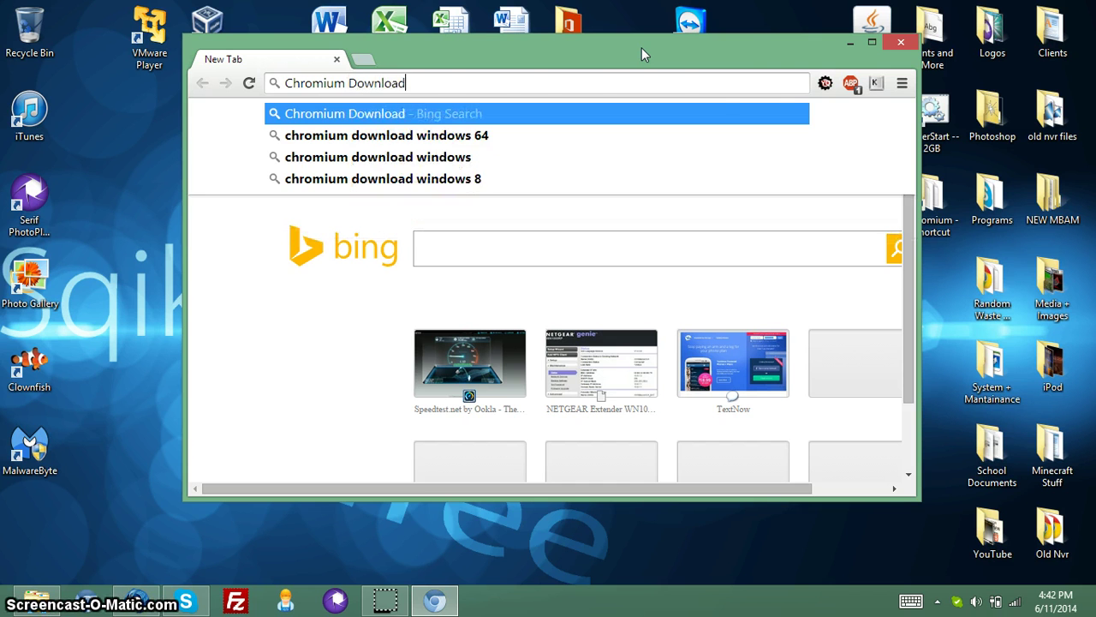
key("Return")
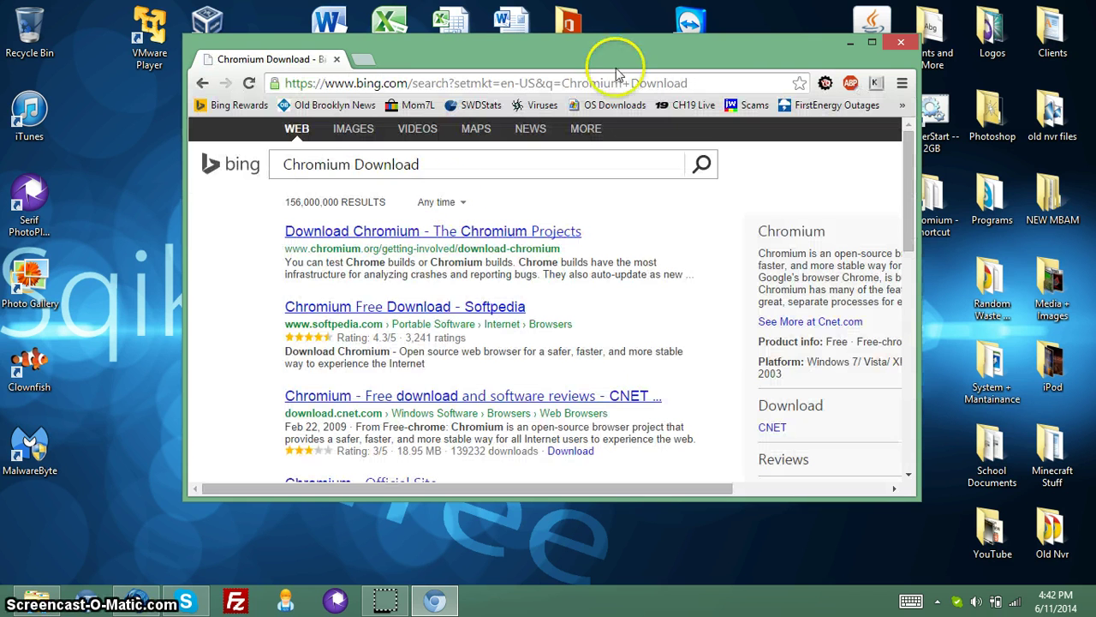
Step: Open the "Download Chromium - The Chromium Projects" result, maximize the window and follow its link to download-chromium.appspot.com
left_click(391, 229)
double_click(409, 55)
left_click(361, 295)
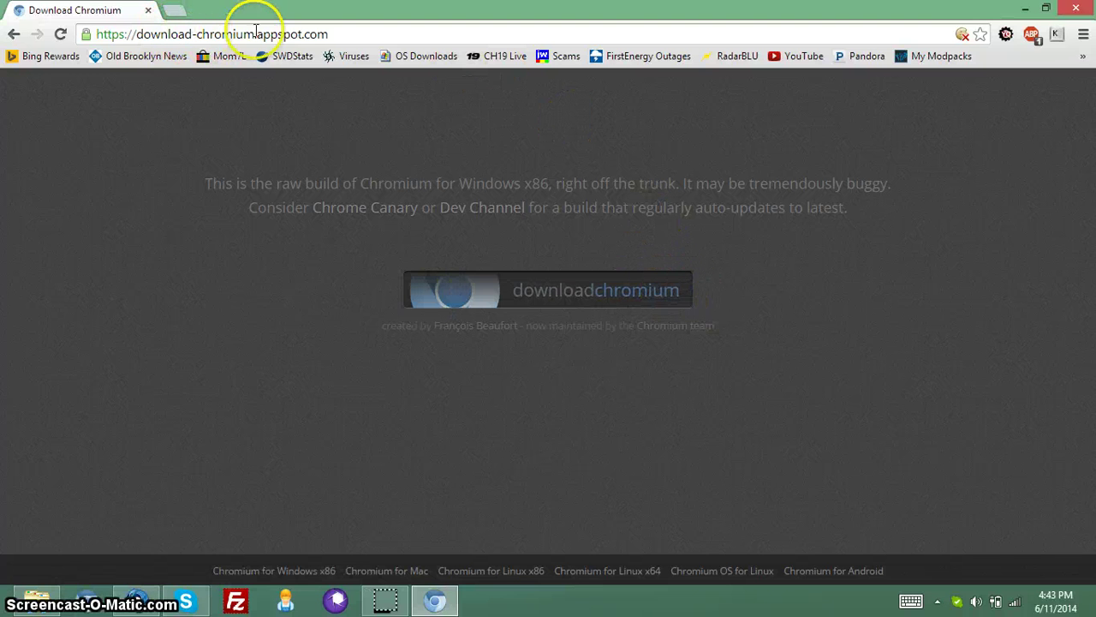
Step: Start the Chromium download in a restored window, cancel it and check the entry in the downloads list
left_click_drag(369, 10, 355, 95)
left_click(459, 404)
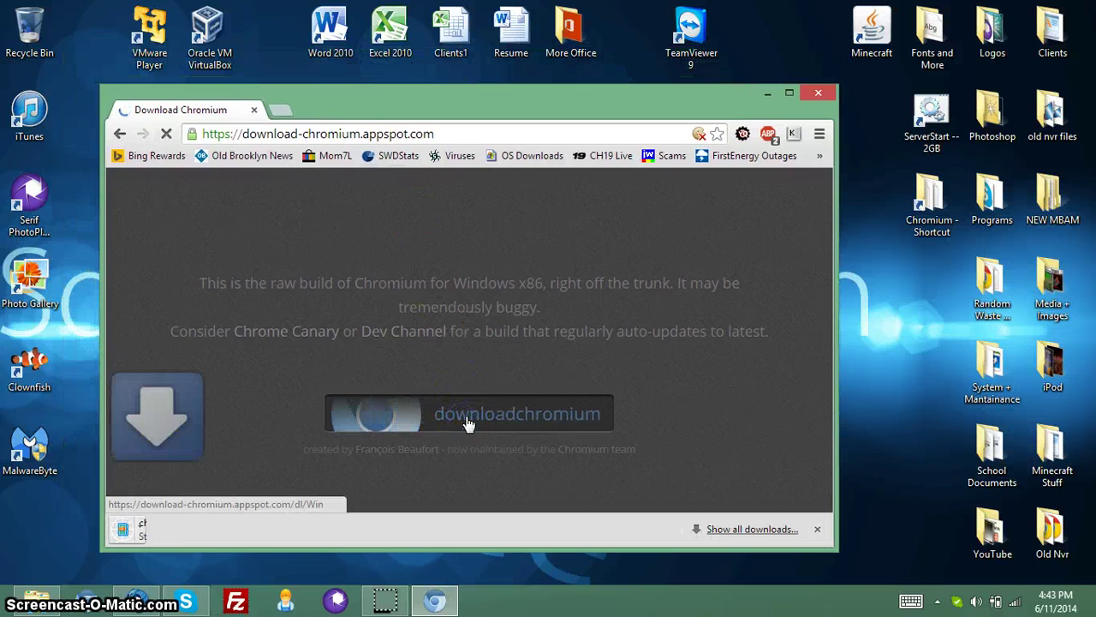
left_click(266, 529)
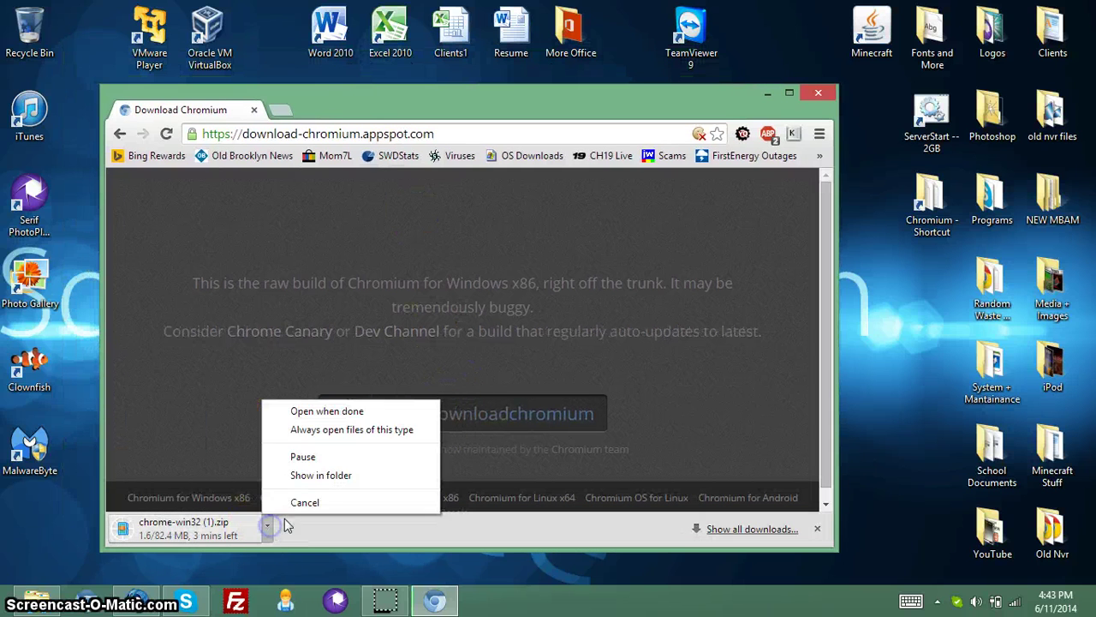
left_click(289, 524)
left_click(715, 529)
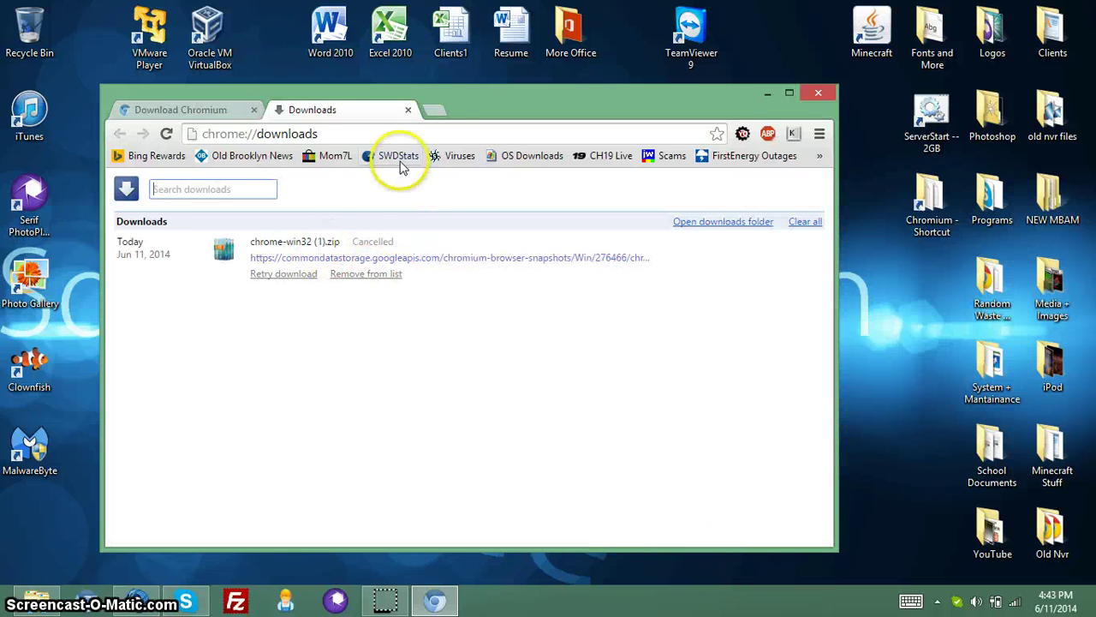
left_click(408, 110)
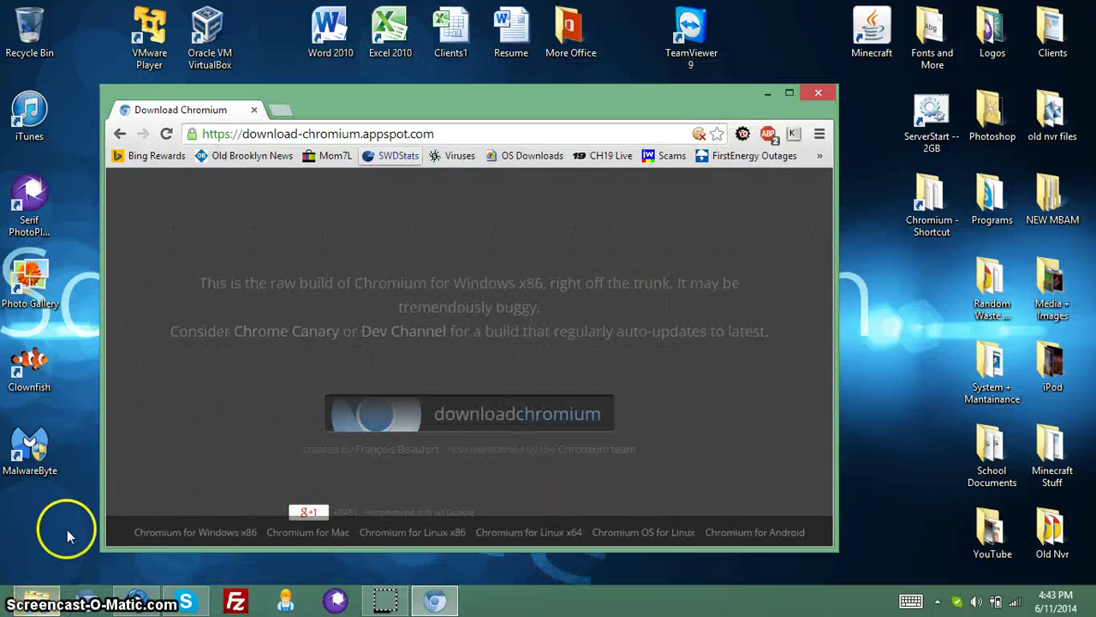
Step: Switch to File Explorer and inspect the chrome file in Google Chrome's Application folder
left_click(77, 527)
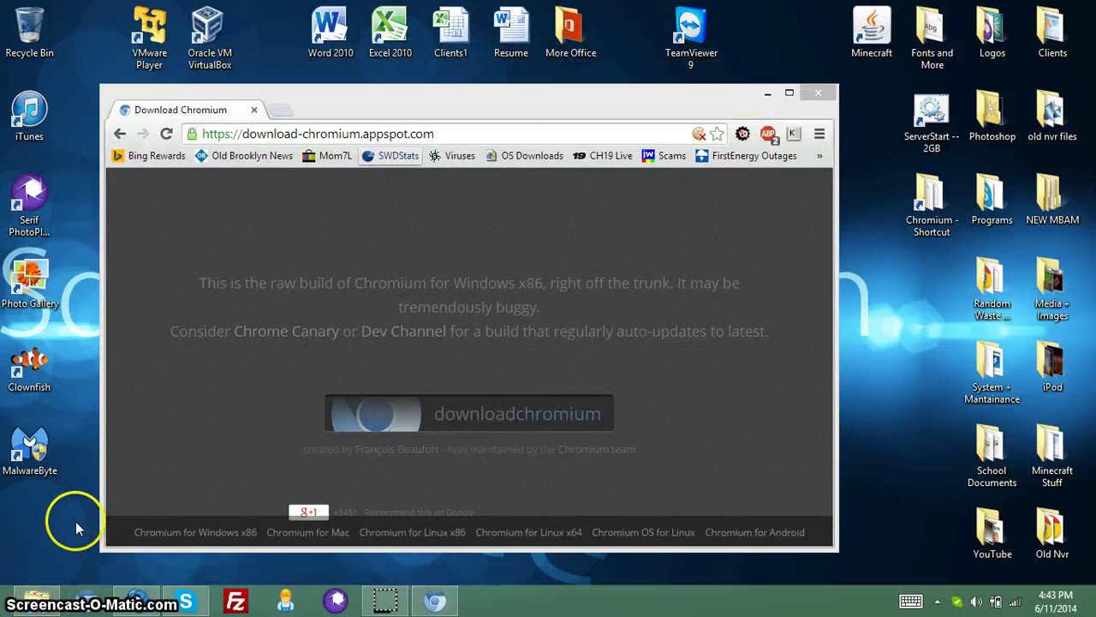
left_click(37, 600)
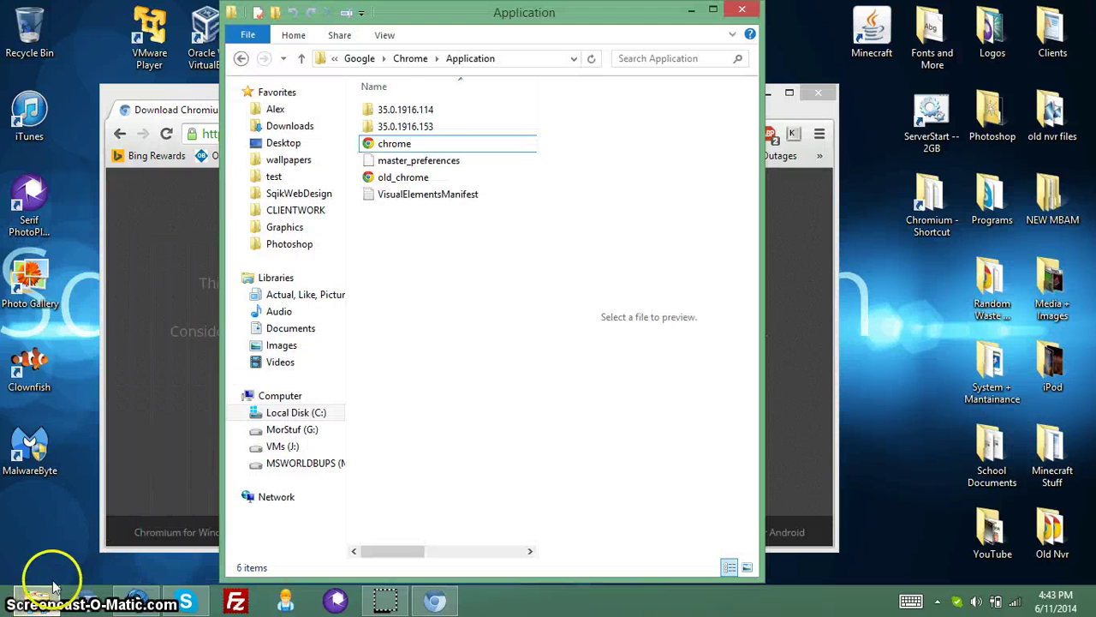
double_click(405, 147)
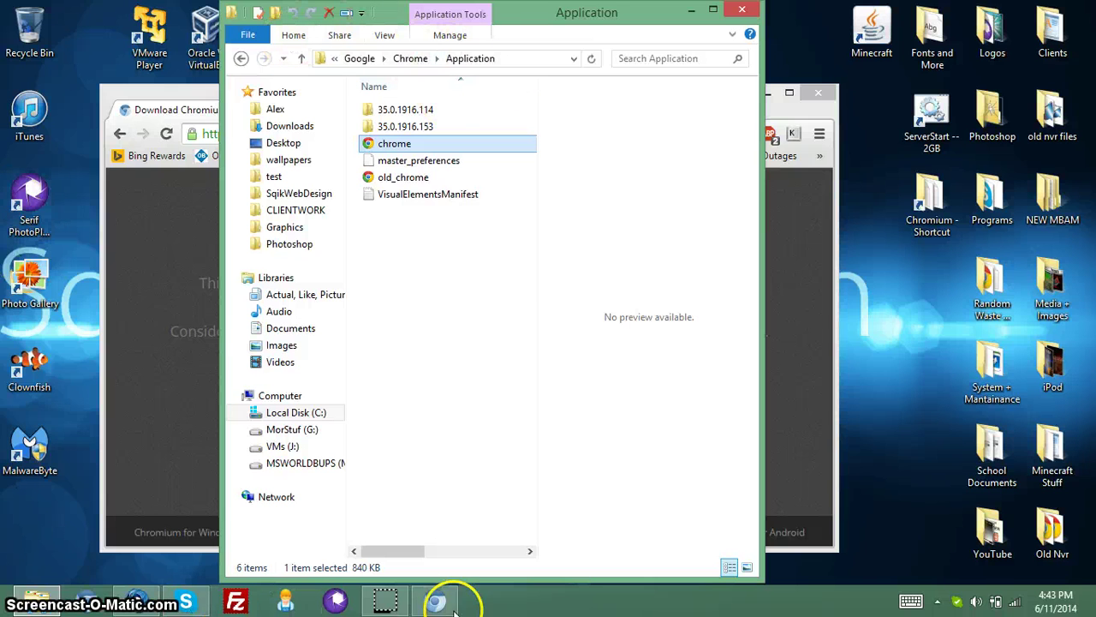
left_click(437, 314)
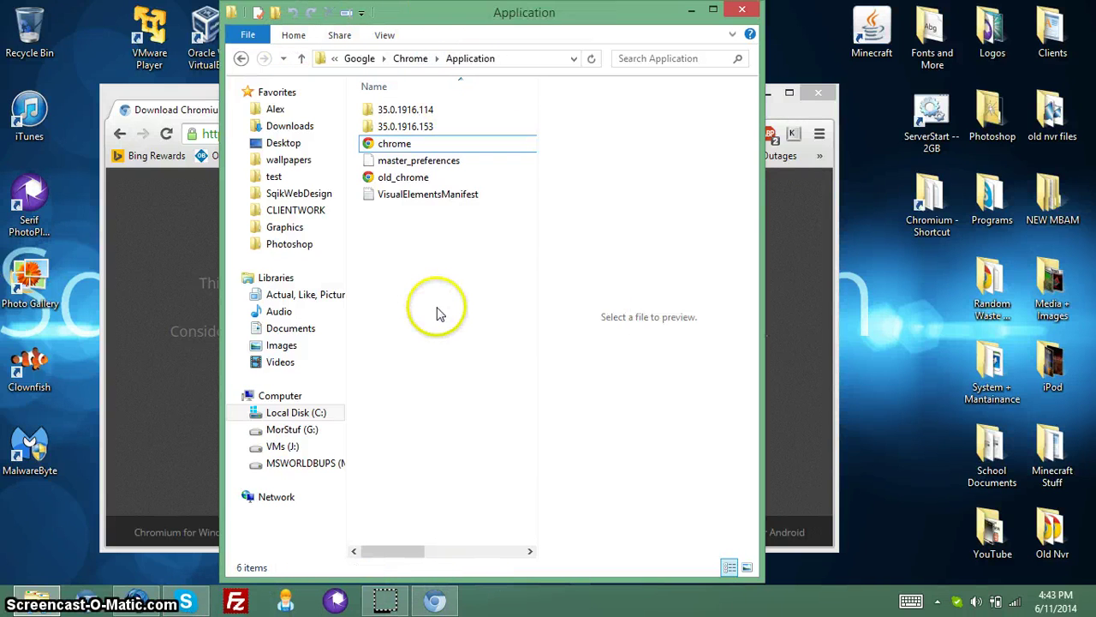
Step: Try to run old_chrome from Google Chrome's Application folder, and close the folder window
left_click(426, 182)
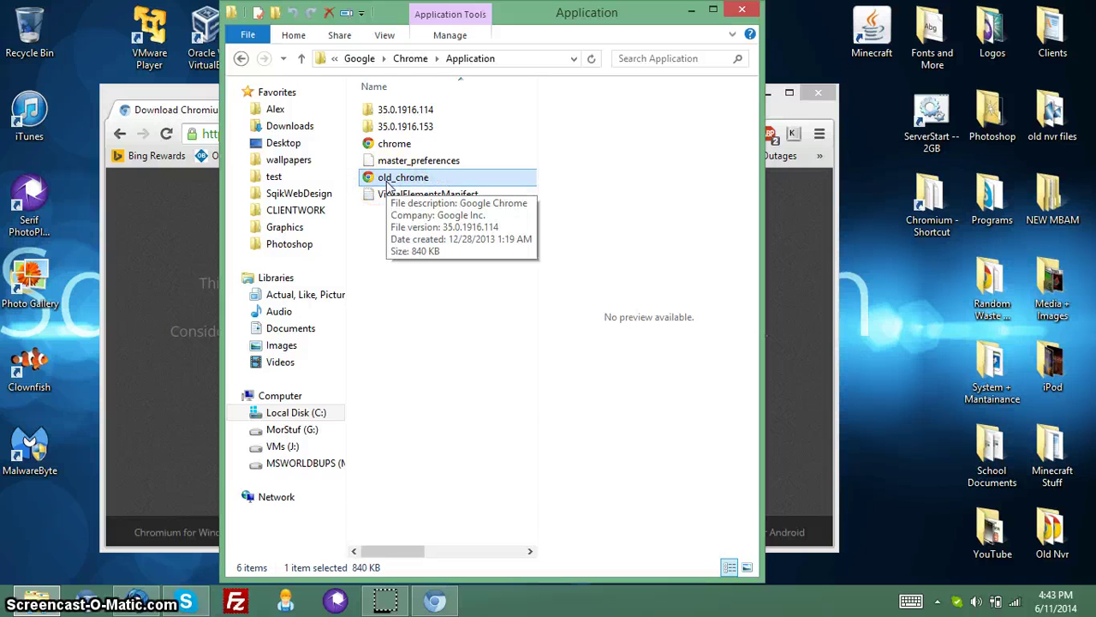
double_click(387, 183)
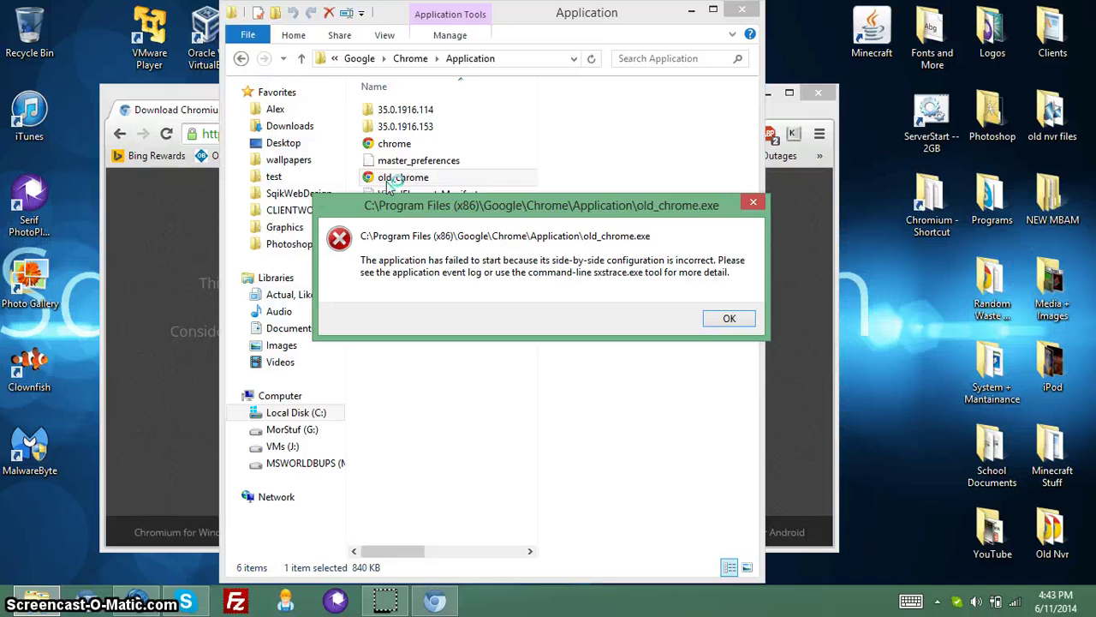
left_click(729, 318)
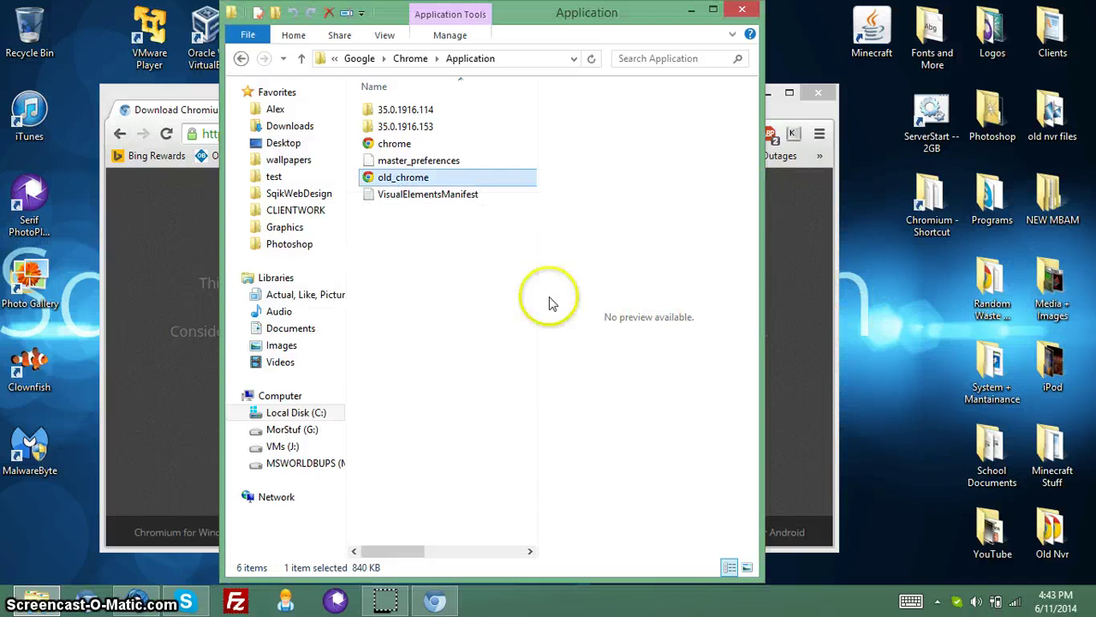
left_click(405, 243)
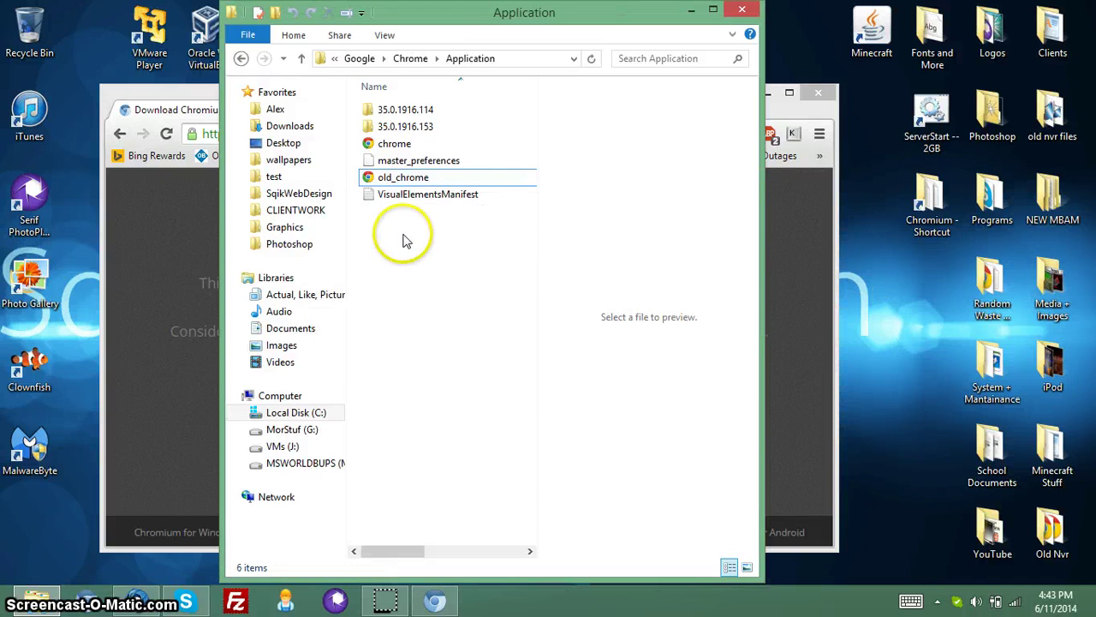
left_click(742, 11)
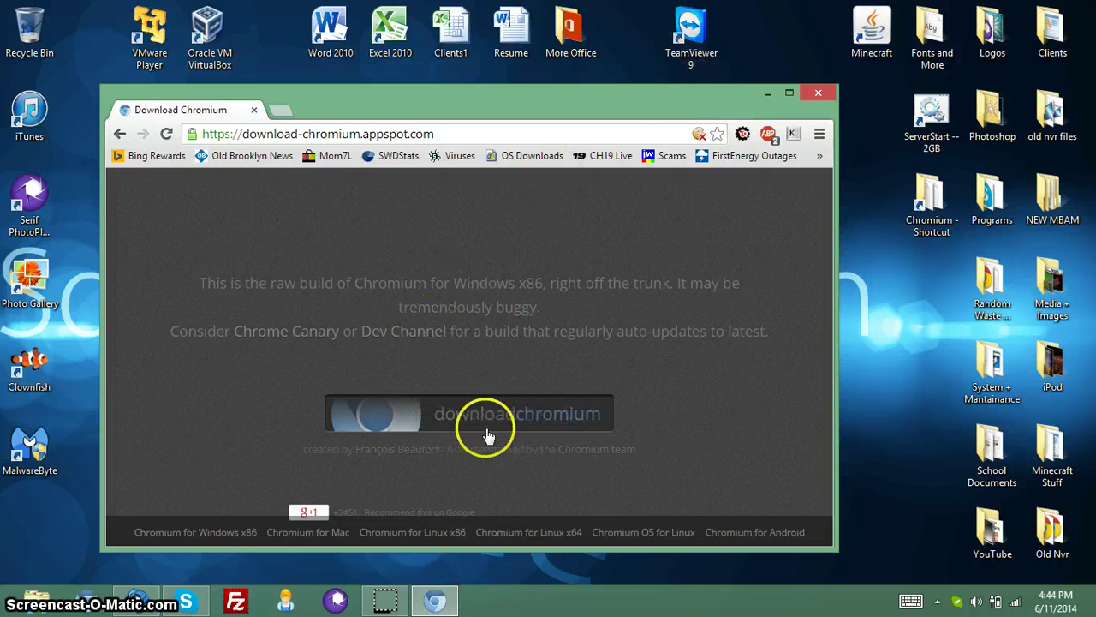
Step: Open the Downloads folder in a new File Explorer window and look through its files for the chrome-win32 archive
left_click(38, 596)
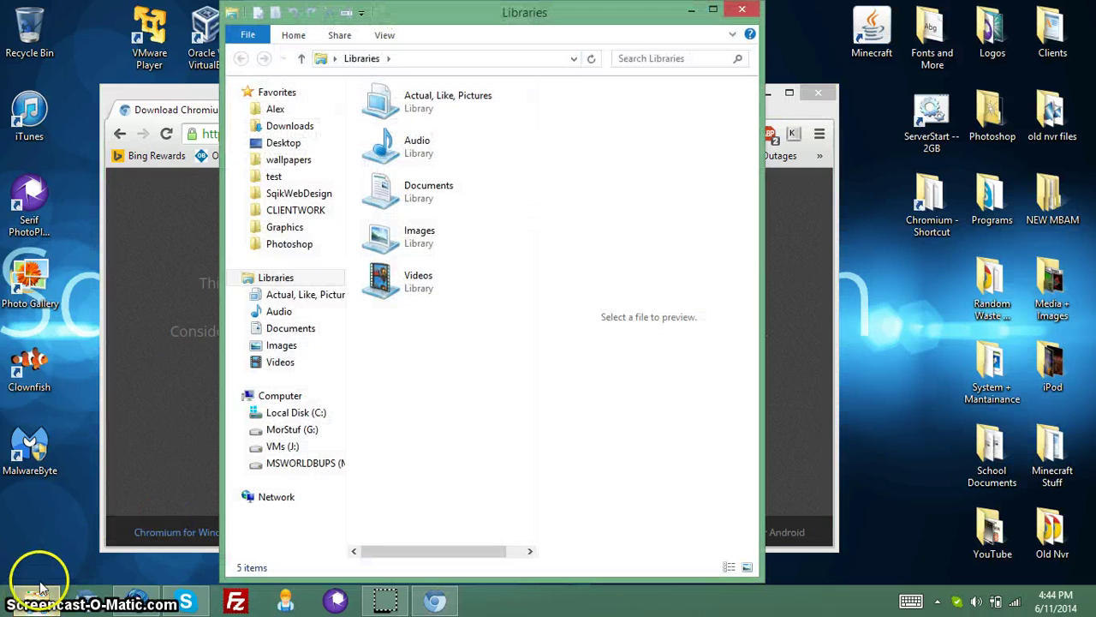
left_click(290, 126)
left_click(407, 197)
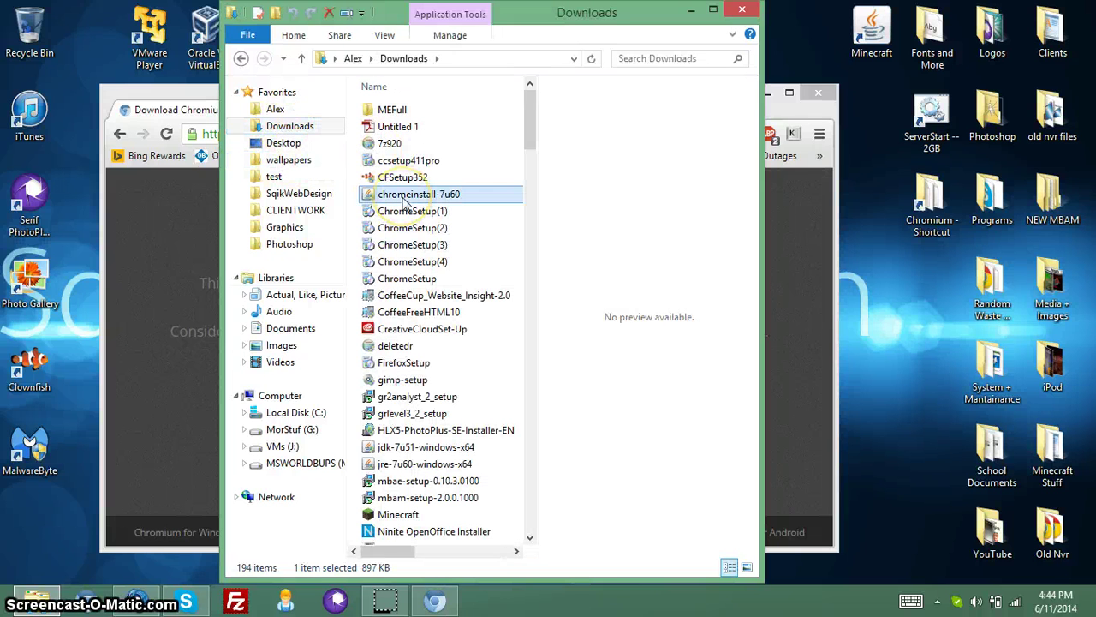
scroll(441, 277, "down", 1)
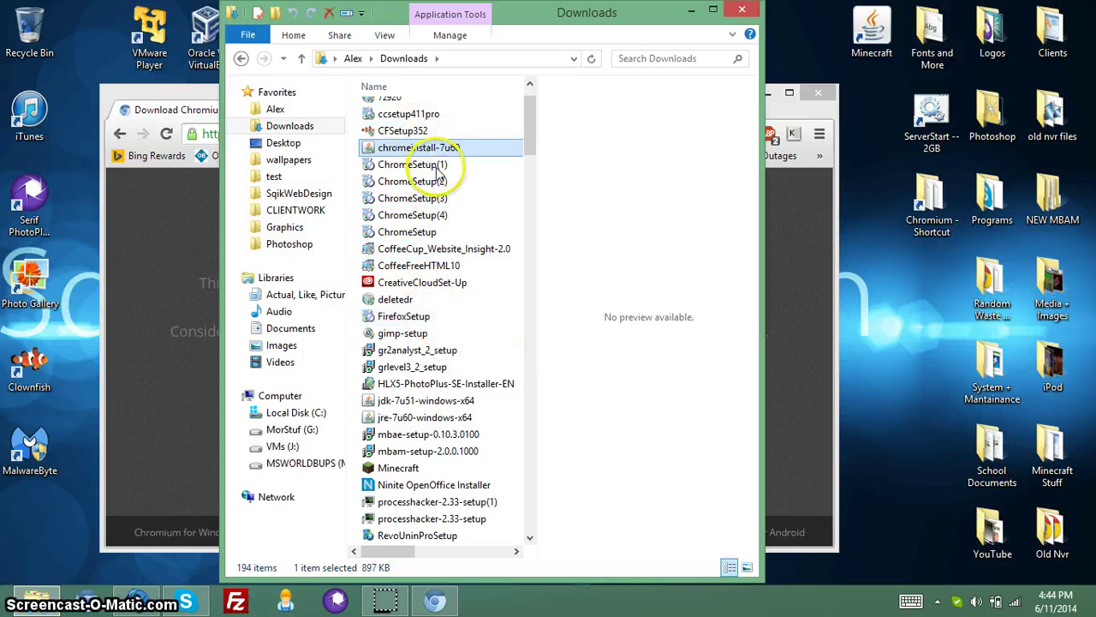
scroll(443, 193, "up", 1)
left_click(479, 330)
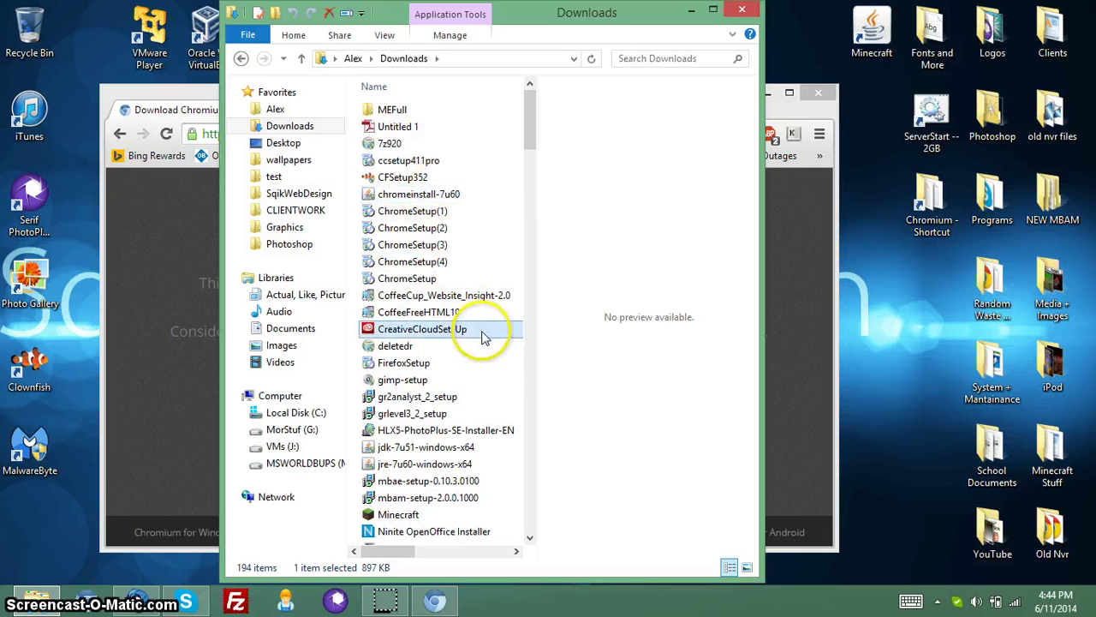
scroll(465, 377, "down", 2)
scroll(465, 417, "down", 20)
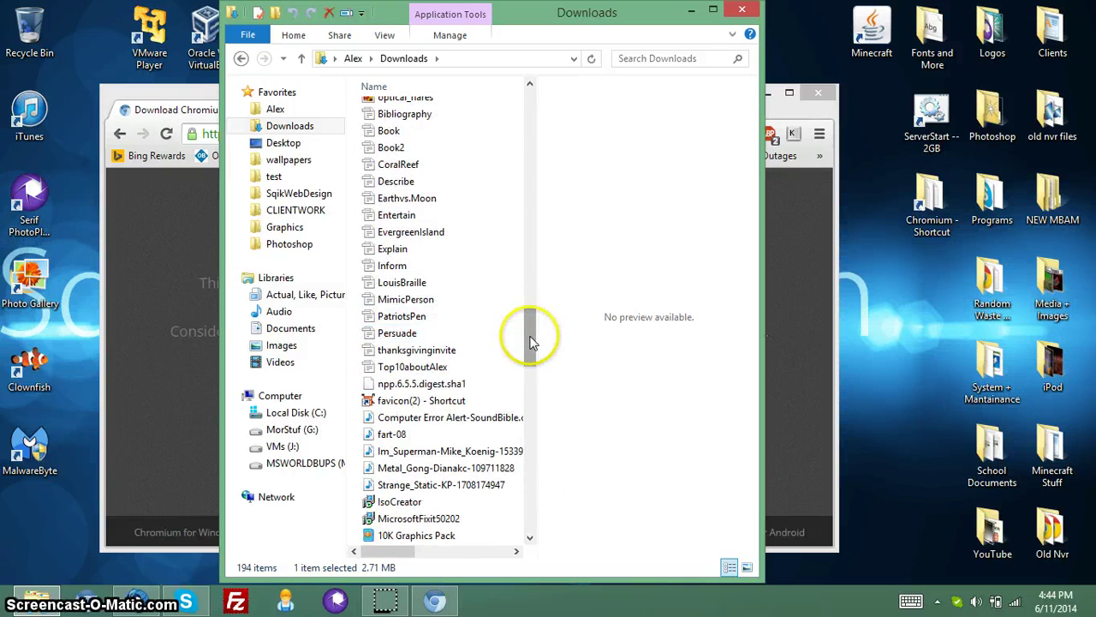
left_click_drag(529, 335, 547, 484)
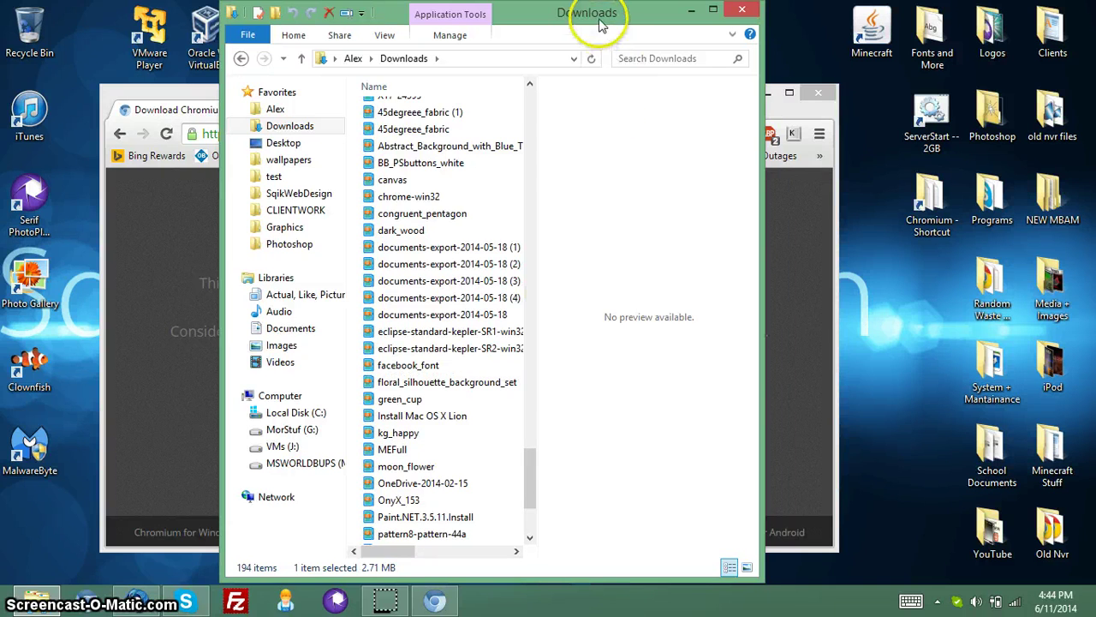
mouse_move(602, 24)
left_mouse_down()
mouse_move(702, 152)
mouse_move(729, 366)
mouse_move(697, 25)
mouse_move(610, 14)
mouse_move(590, 18)
mouse_move(594, 27)
left_mouse_up()
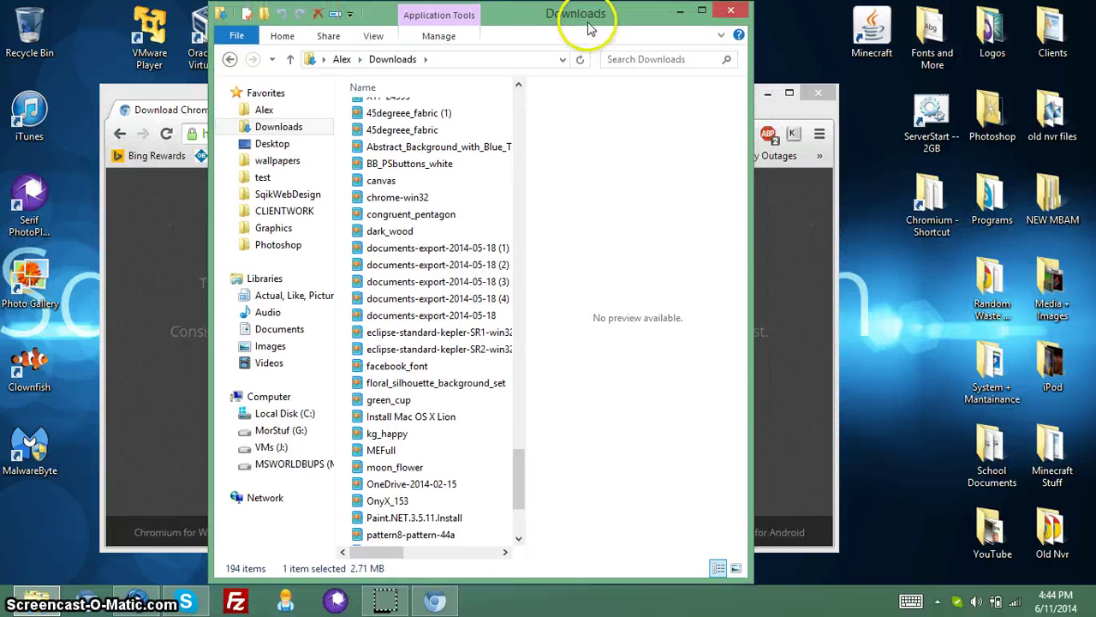
left_click(435, 282)
scroll(437, 296, "down", 1)
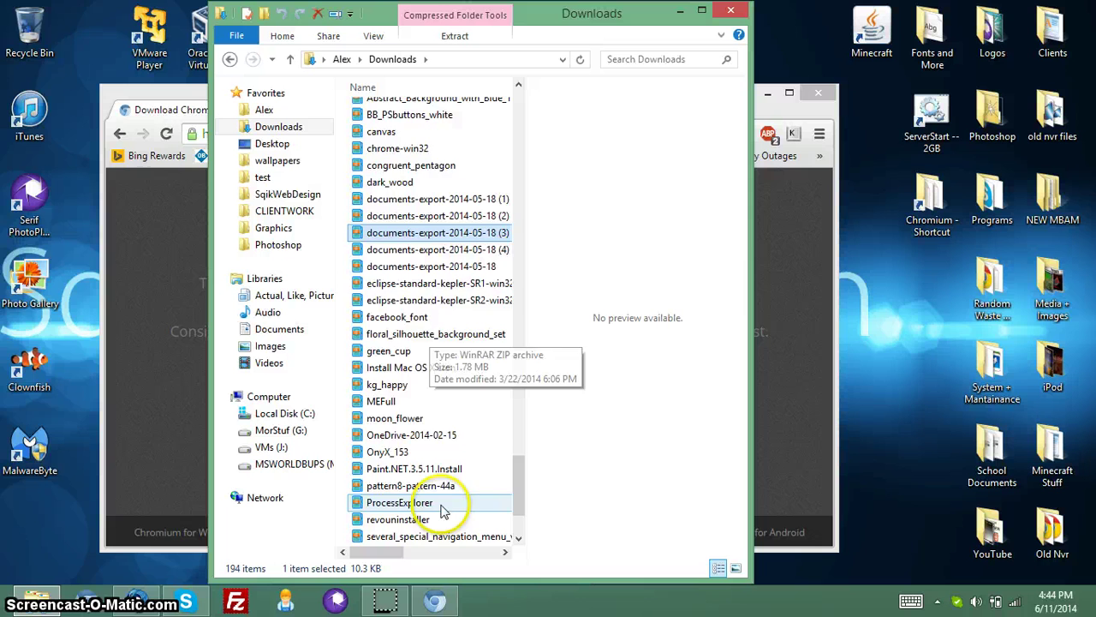
Step: Open the chrome-win32 archive from the Downloads folder in WinRAR and dismiss the licence reminder
scroll(402, 385, "down", 2)
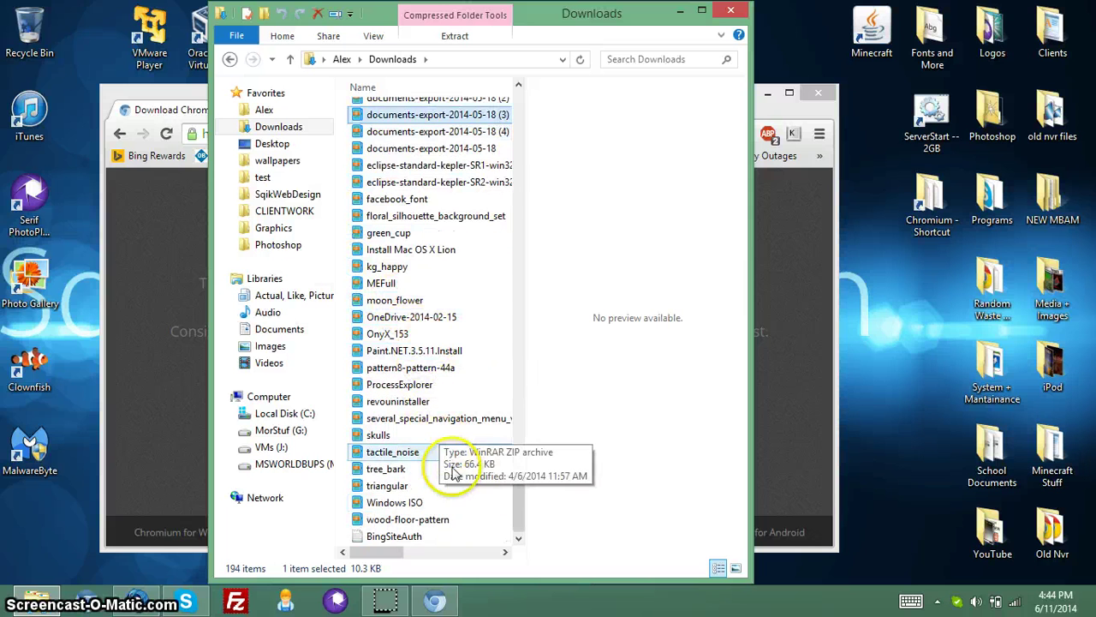
scroll(436, 300, "up", 2)
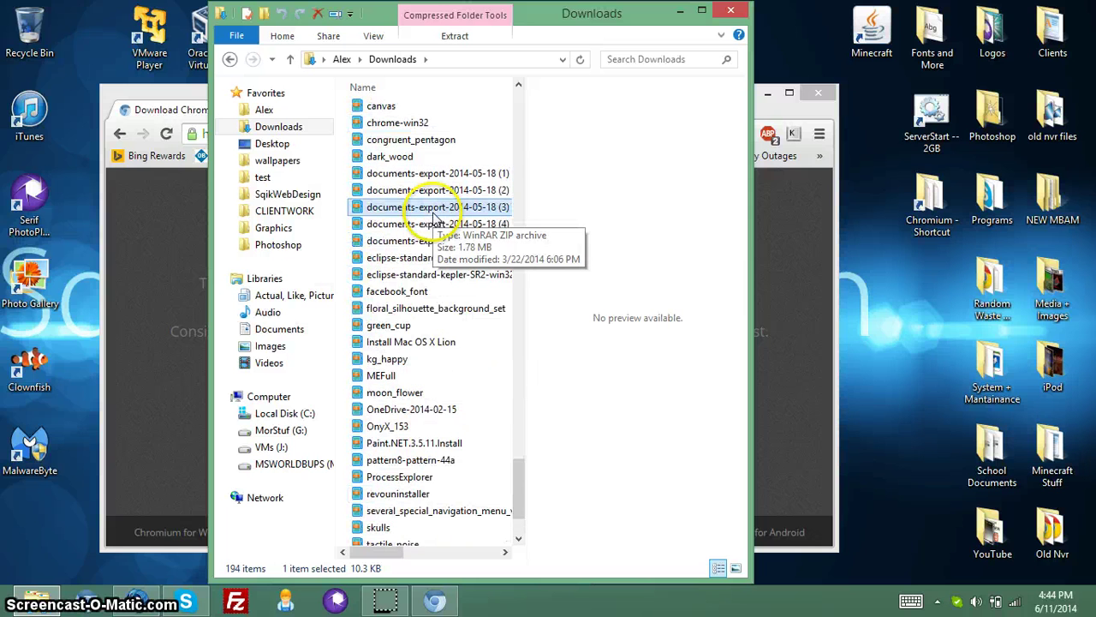
left_click(402, 125)
double_click(405, 126)
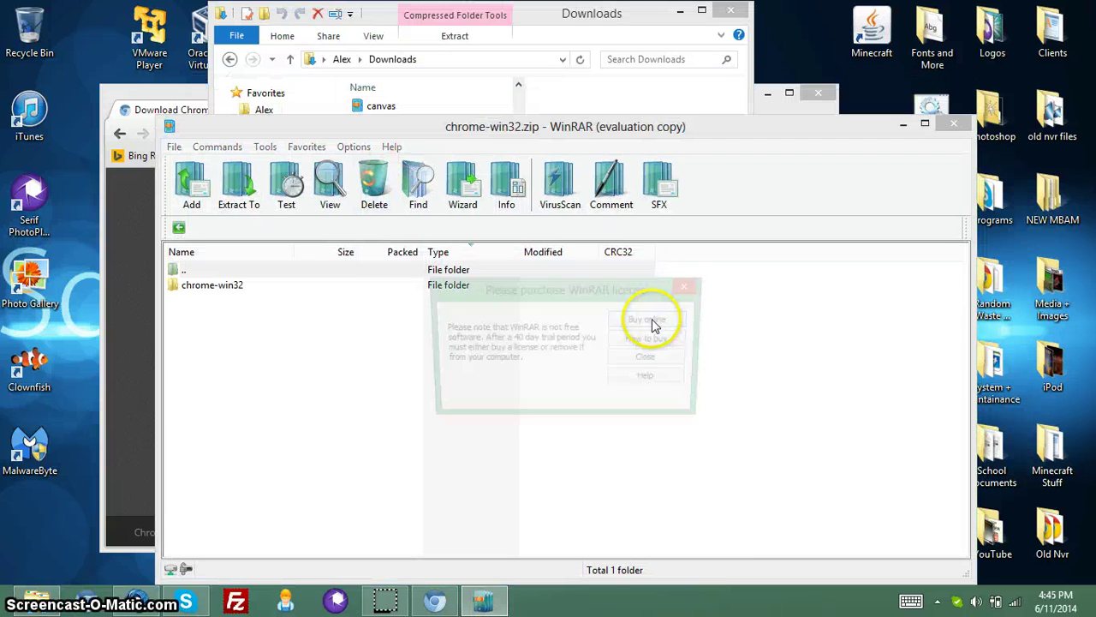
left_click(651, 360)
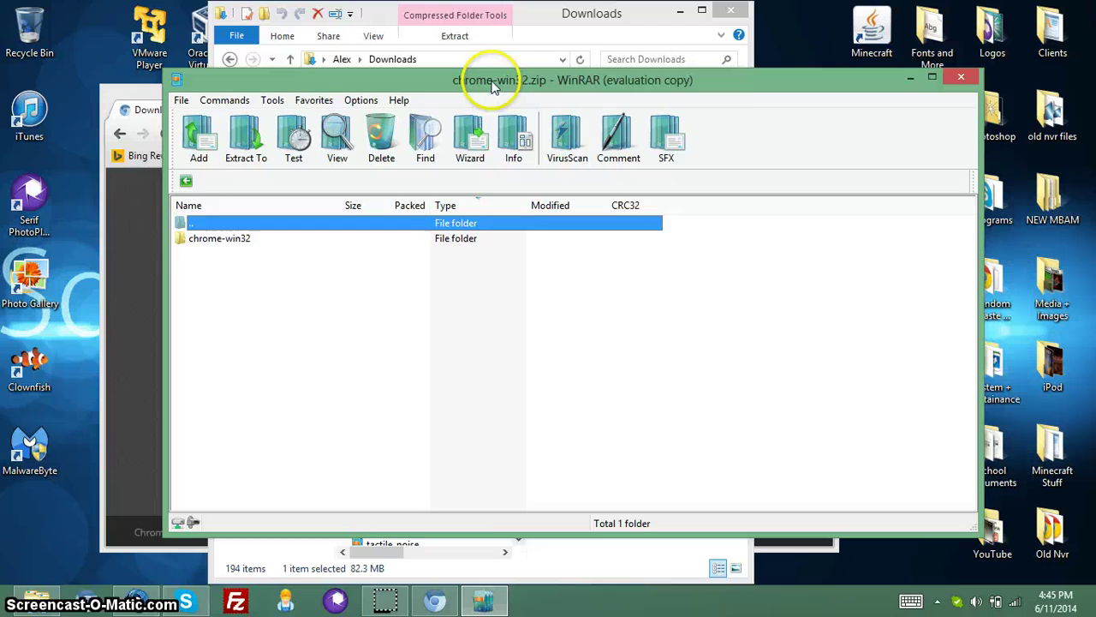
Step: Open the chrome-win32 folder inside the archive and dock the WinRAR window to the right half of the screen
left_click_drag(492, 86, 545, 88)
left_click(348, 321)
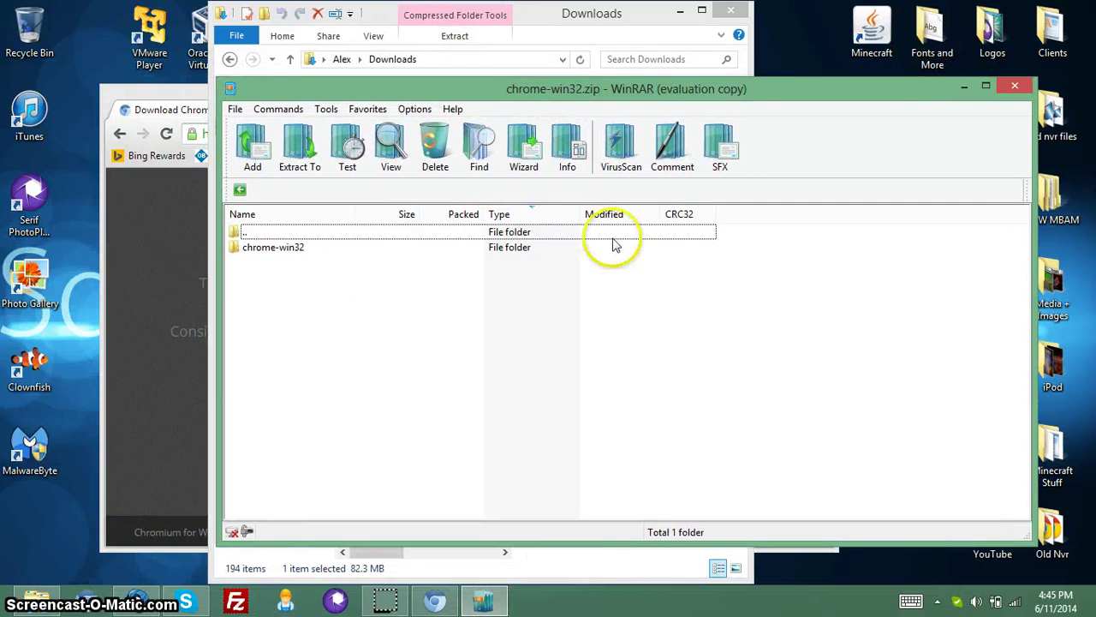
left_click_drag(631, 86, 622, 113)
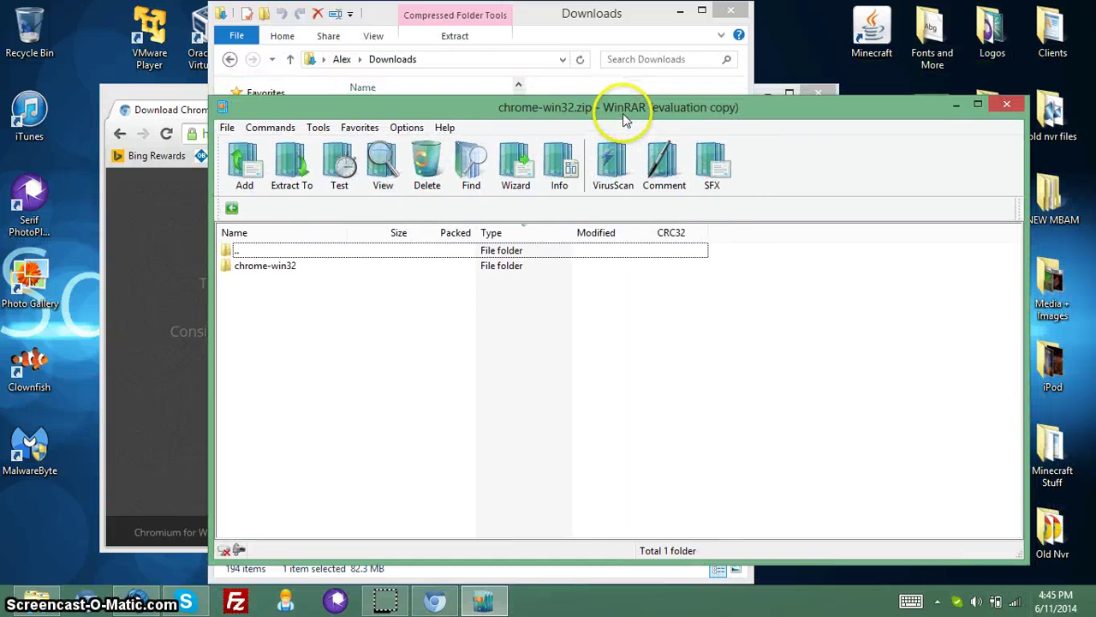
double_click(401, 265)
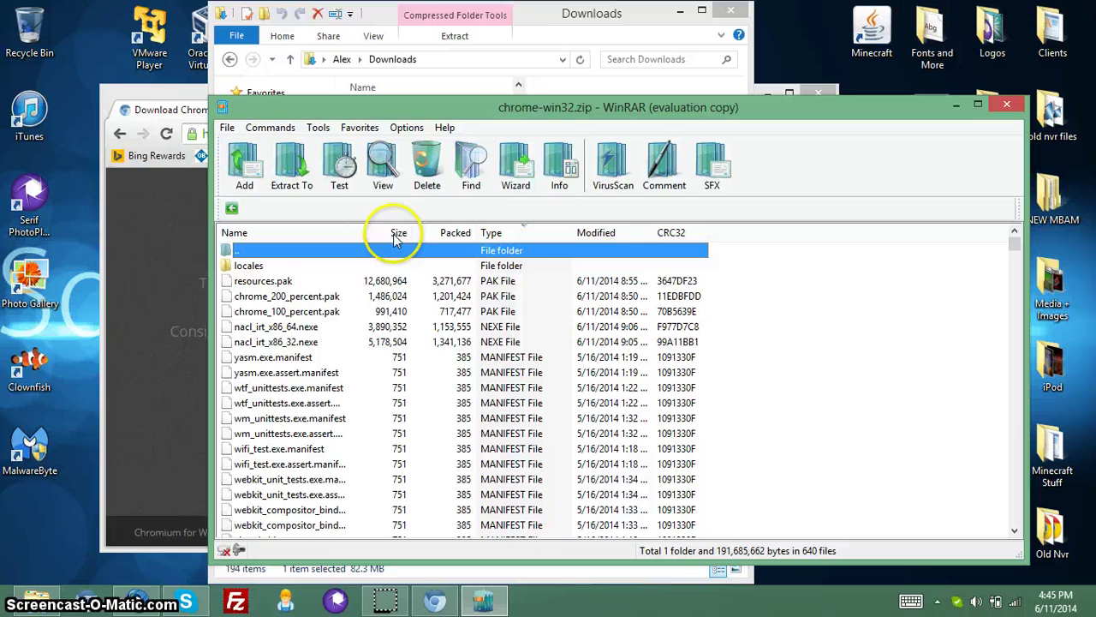
left_click_drag(523, 111, 1095, 102)
Step: Minimize the Download Chromium browser window and show Local Disk (C:) in the File Explorer window
left_click(159, 101)
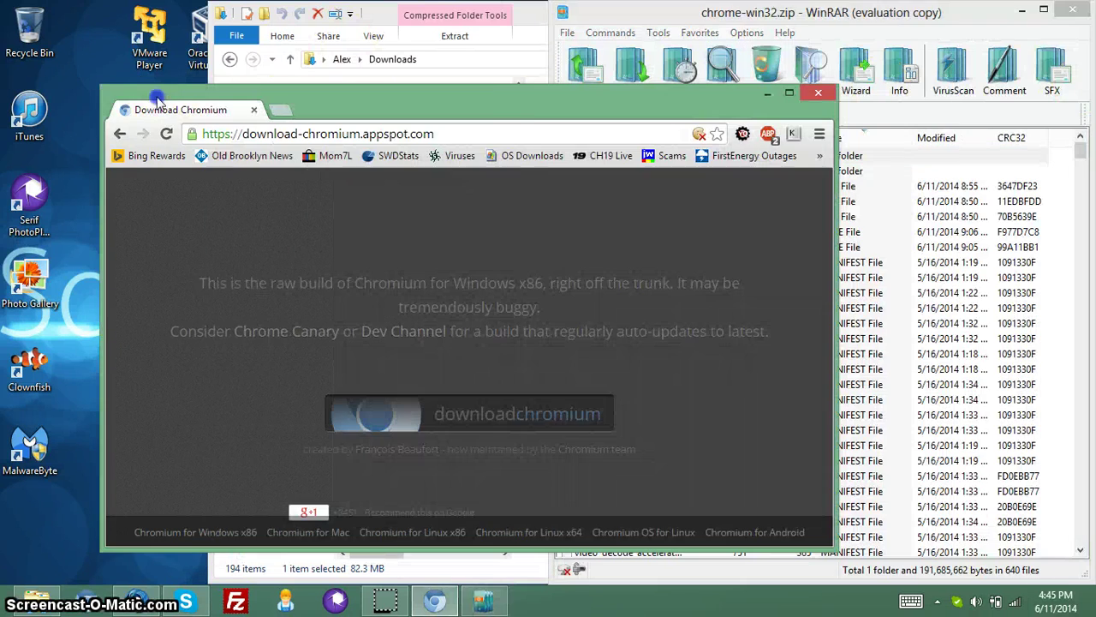
left_click(767, 92)
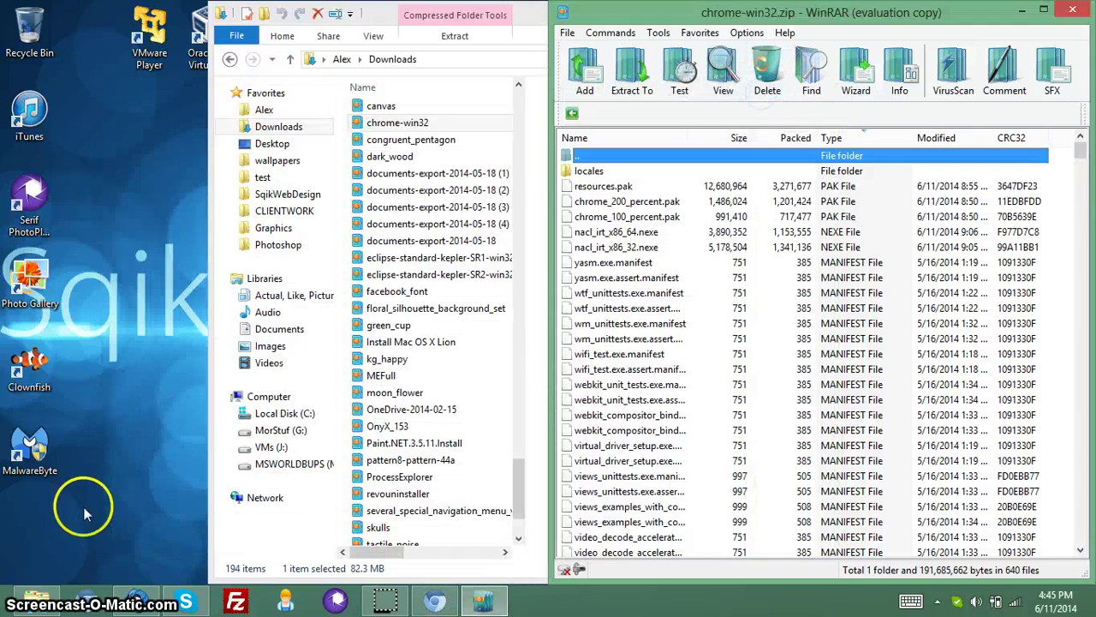
left_click(36, 603)
left_click(36, 603)
left_click(36, 603)
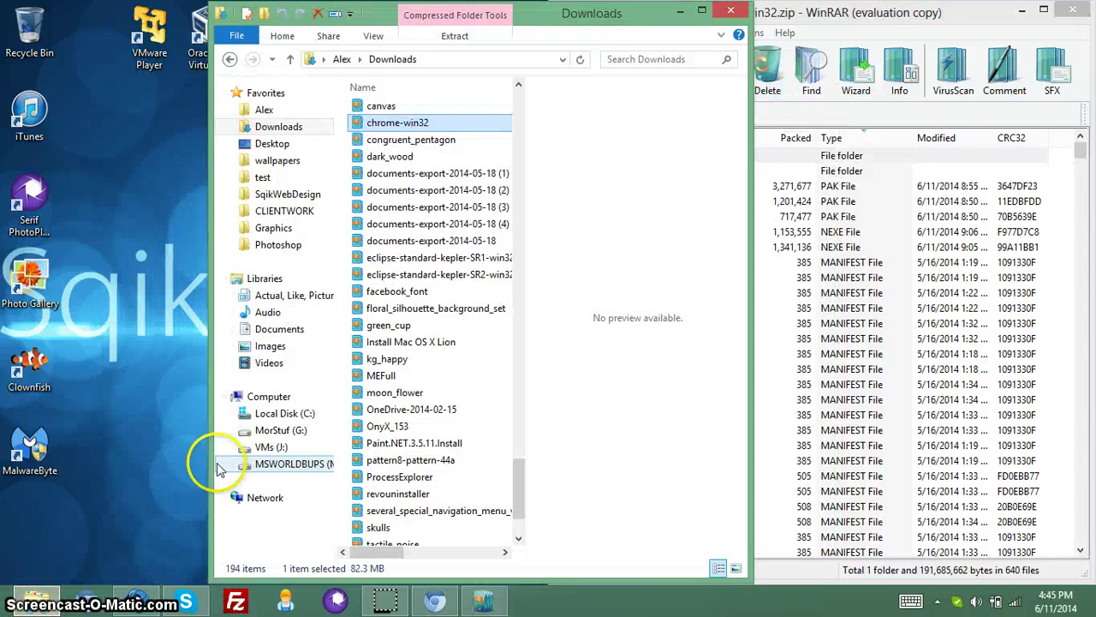
left_click(282, 414)
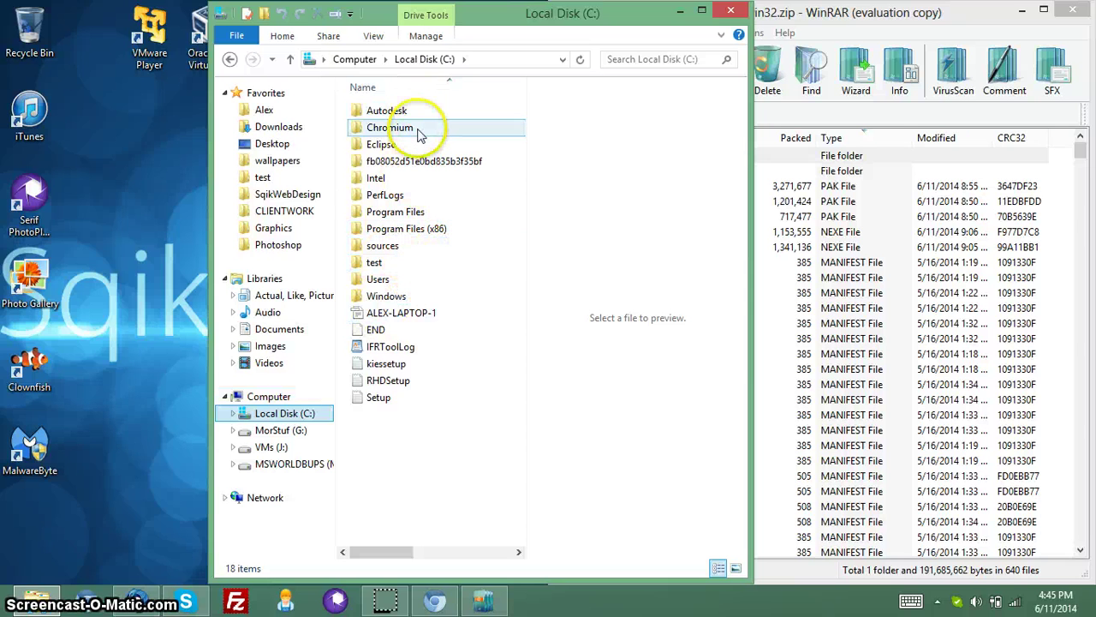
Step: Create a folder named CHROMIUM2 on Local Disk (C:) and open it
right_click(382, 455)
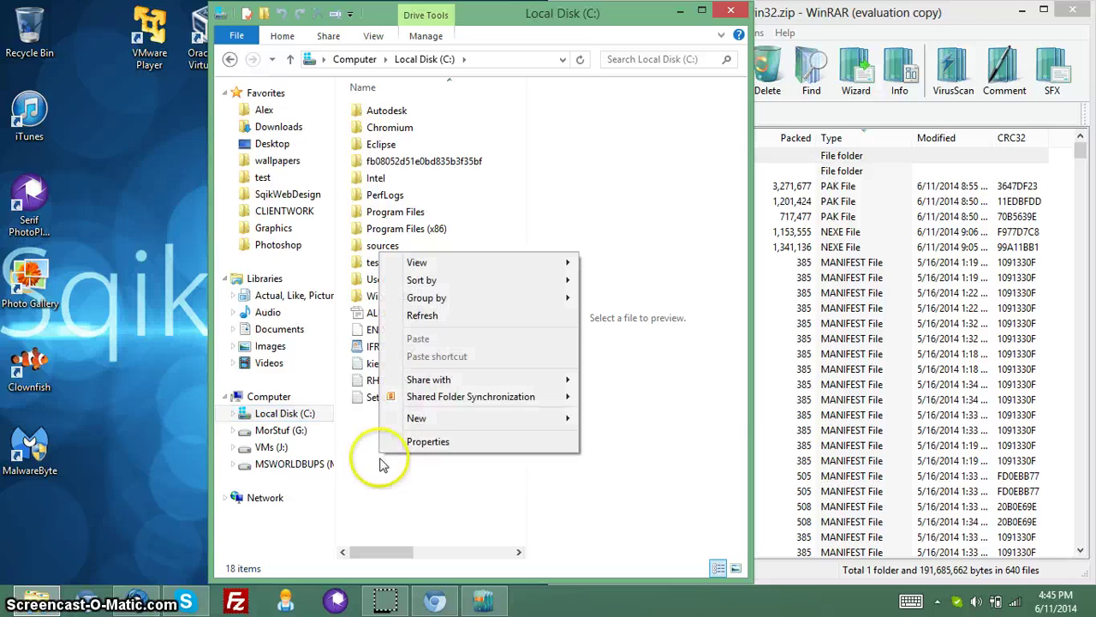
mouse_move(415, 419)
left_click(631, 417)
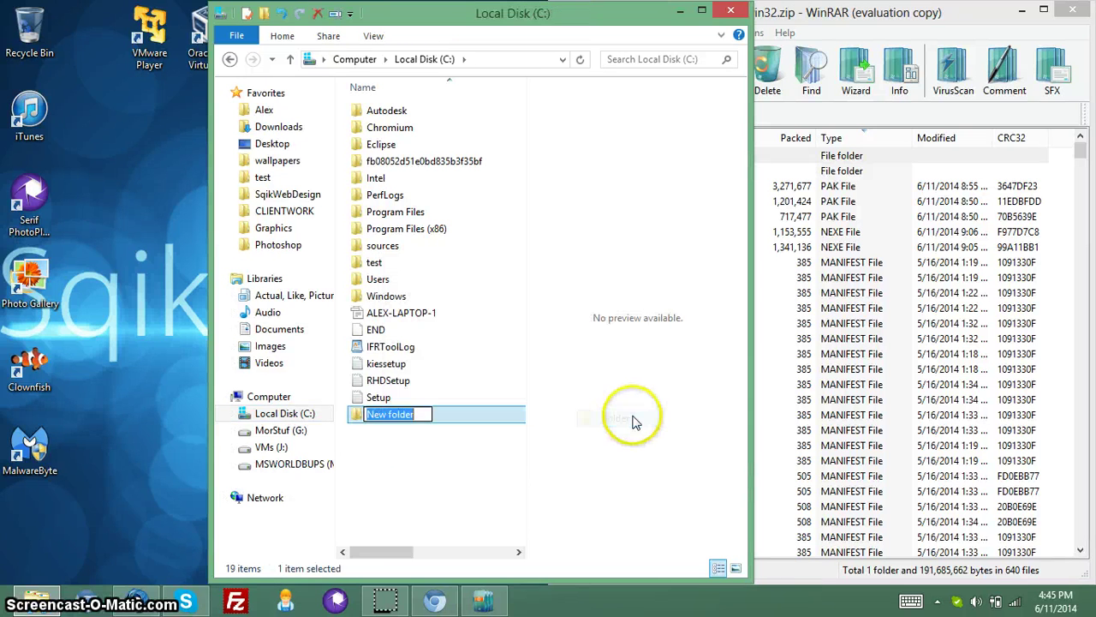
key("Return")
key("c")
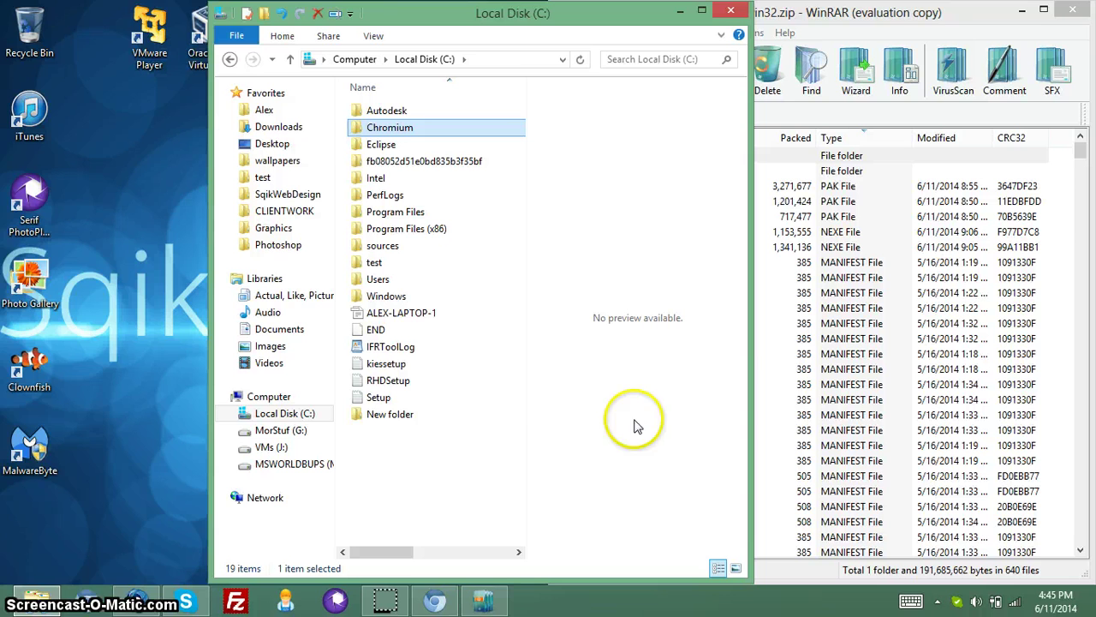
left_click(401, 422)
left_click(391, 418)
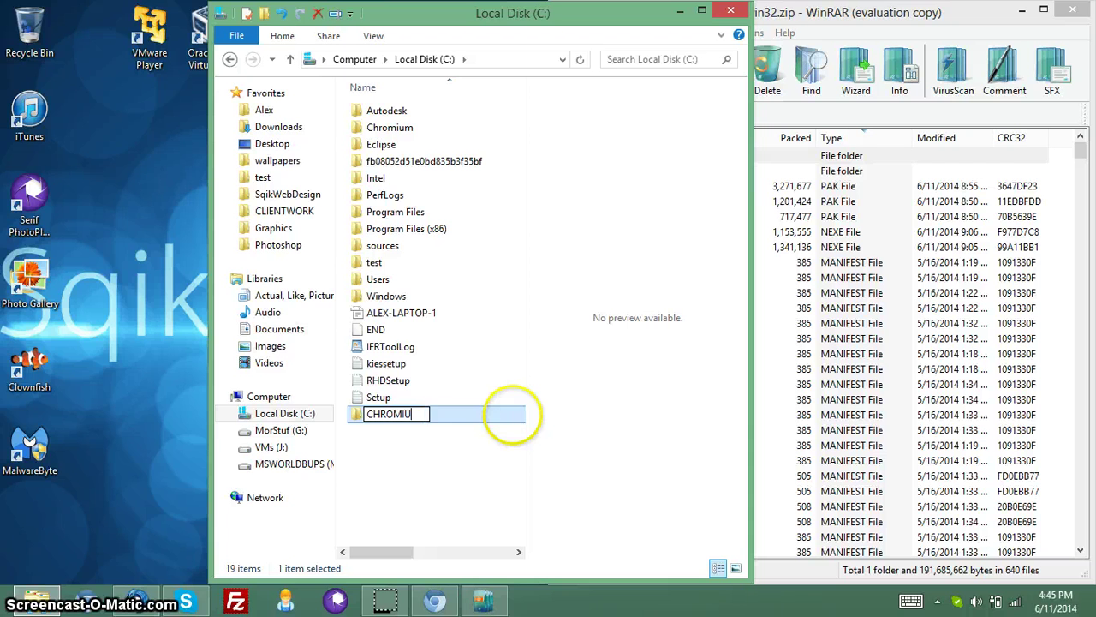
double_click(514, 420)
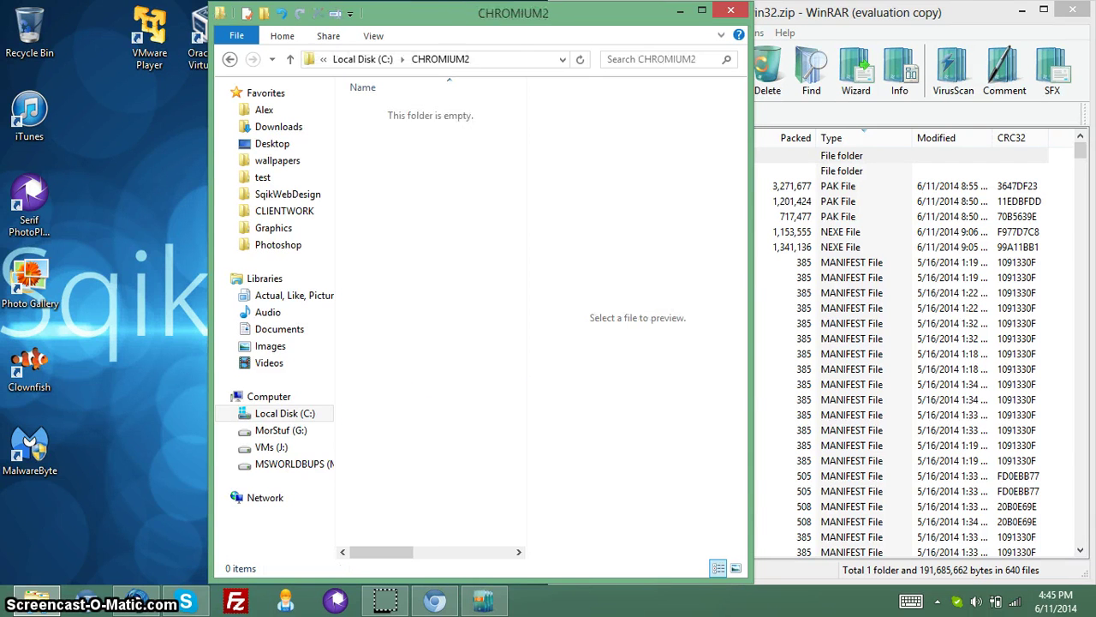
Step: Extract everything in the archive's chrome-win32 folder, from locales to chrome.exe, into the CHROMIUM2 folder and close WinRAR
left_click_drag(490, 26, 2, 30)
left_click(634, 278)
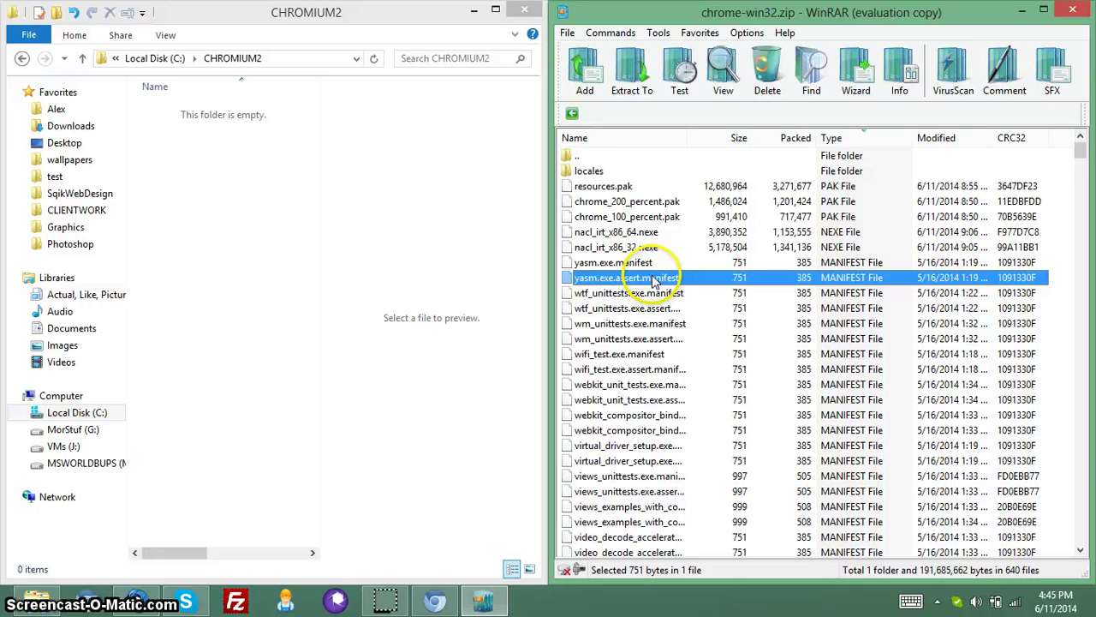
left_click(631, 170)
scroll(759, 263, "down", 15)
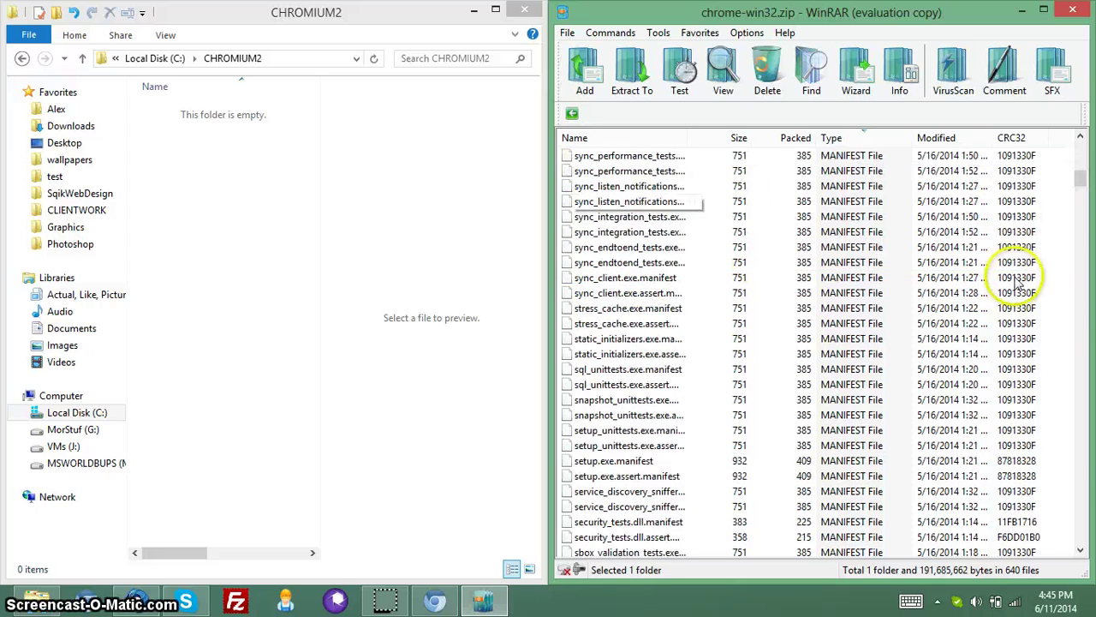
left_click_drag(1082, 192, 1036, 557)
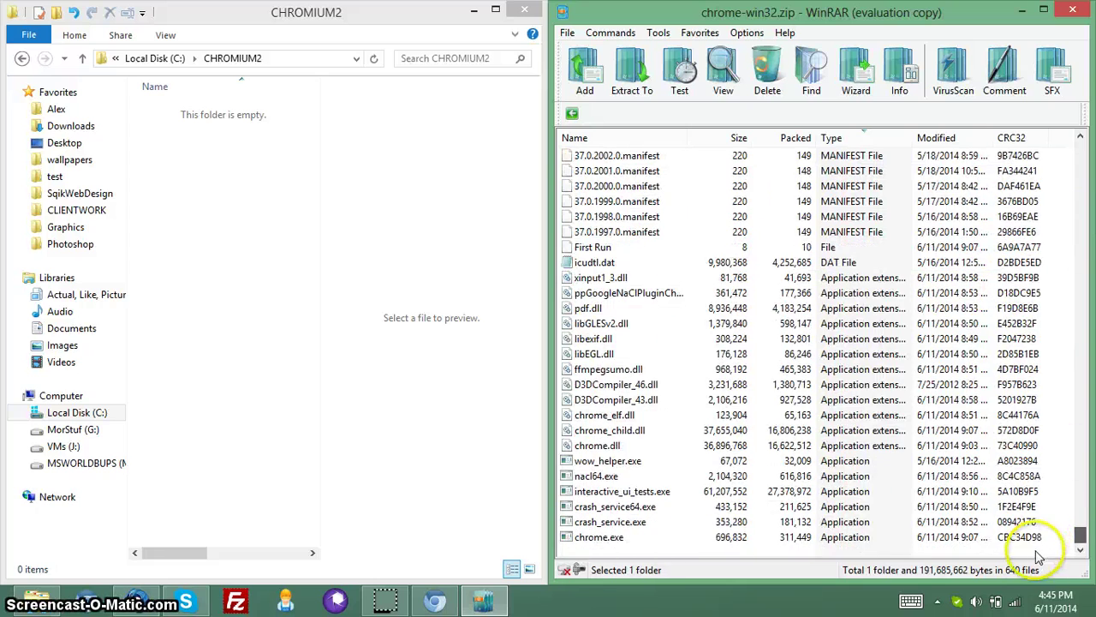
left_click(651, 537, "shift")
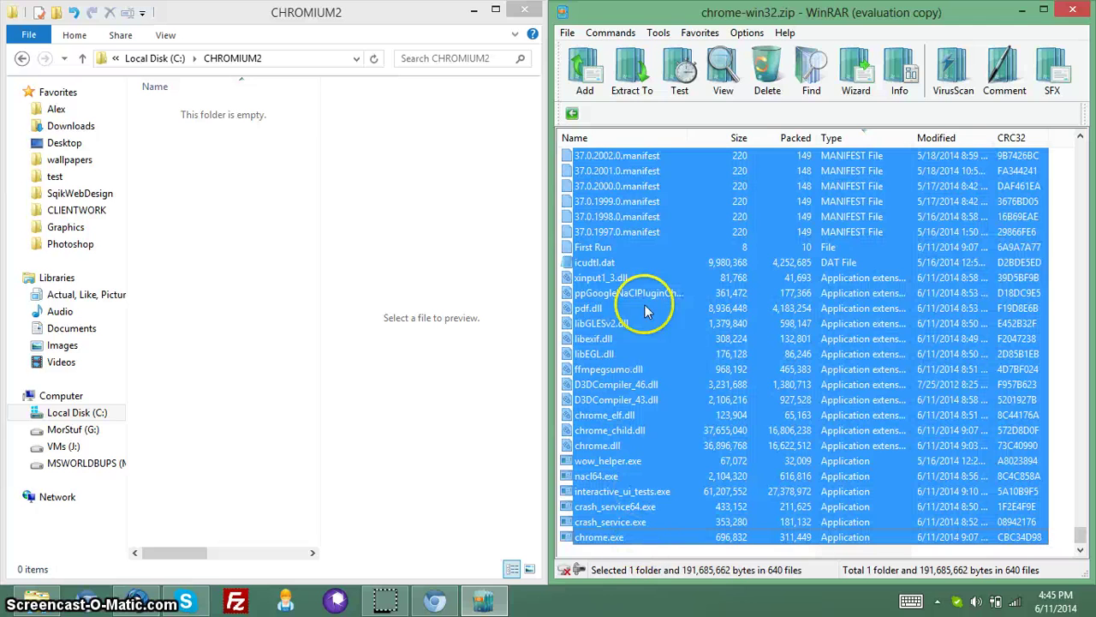
left_click_drag(240, 304, 221, 294)
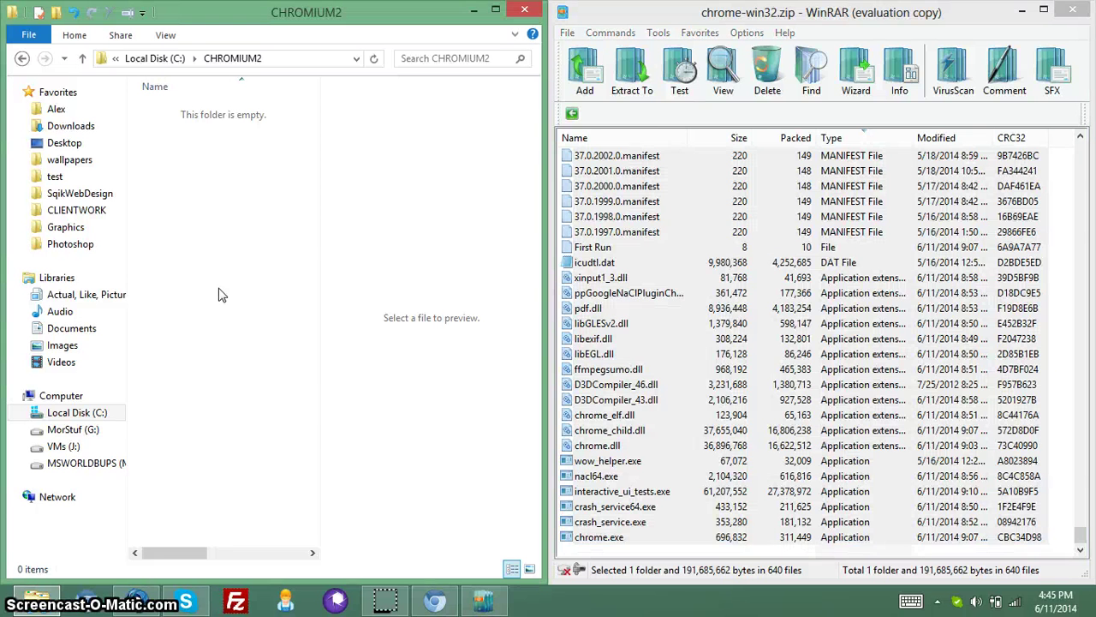
left_click(453, 442)
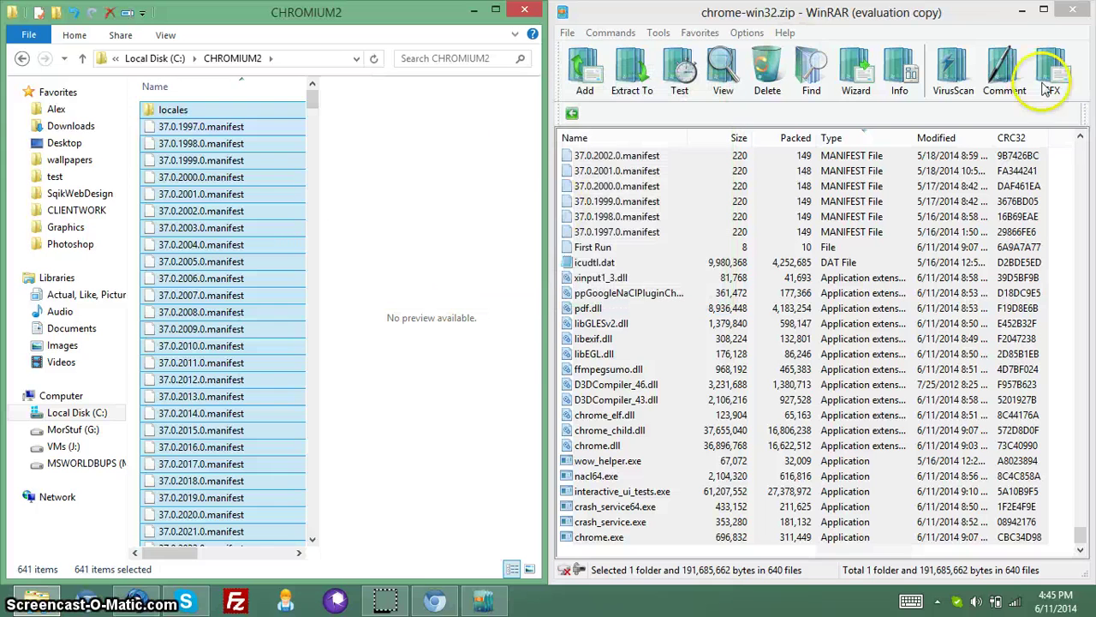
left_click(1071, 15)
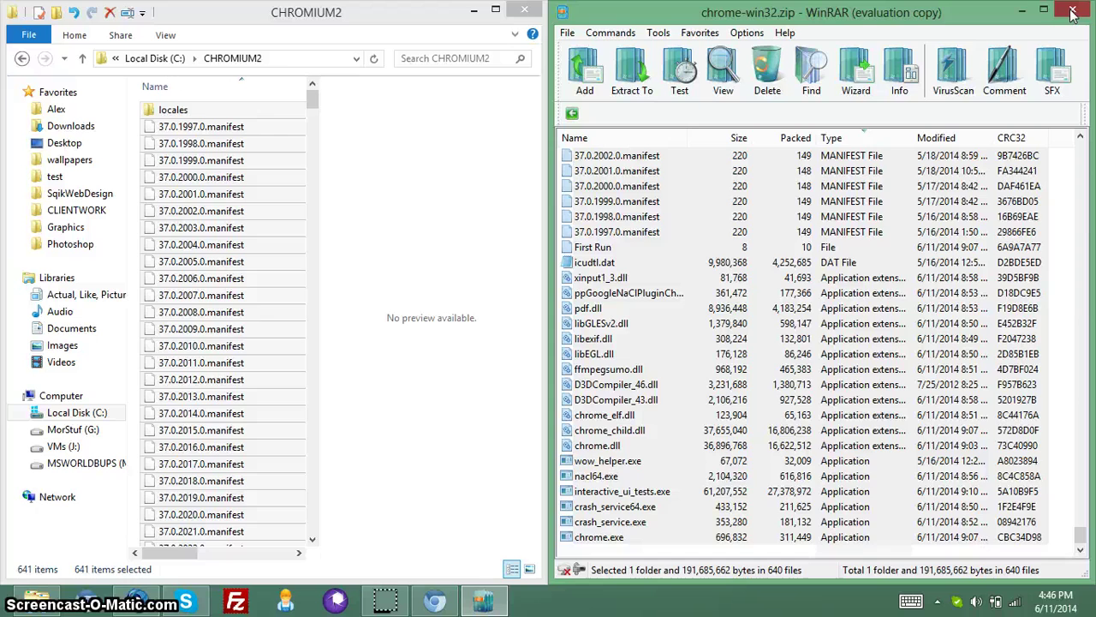
left_click(1073, 15)
Step: Sort the CHROMIUM2 folder's files by type and dock its window to the right half of the screen
left_click(274, 162)
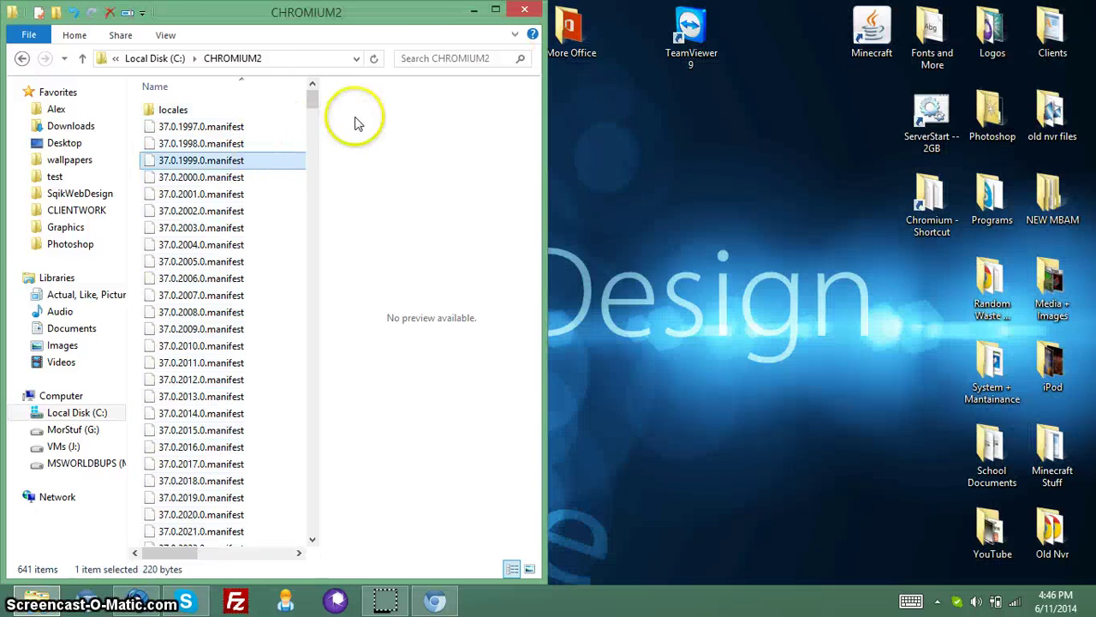
key("super+Up")
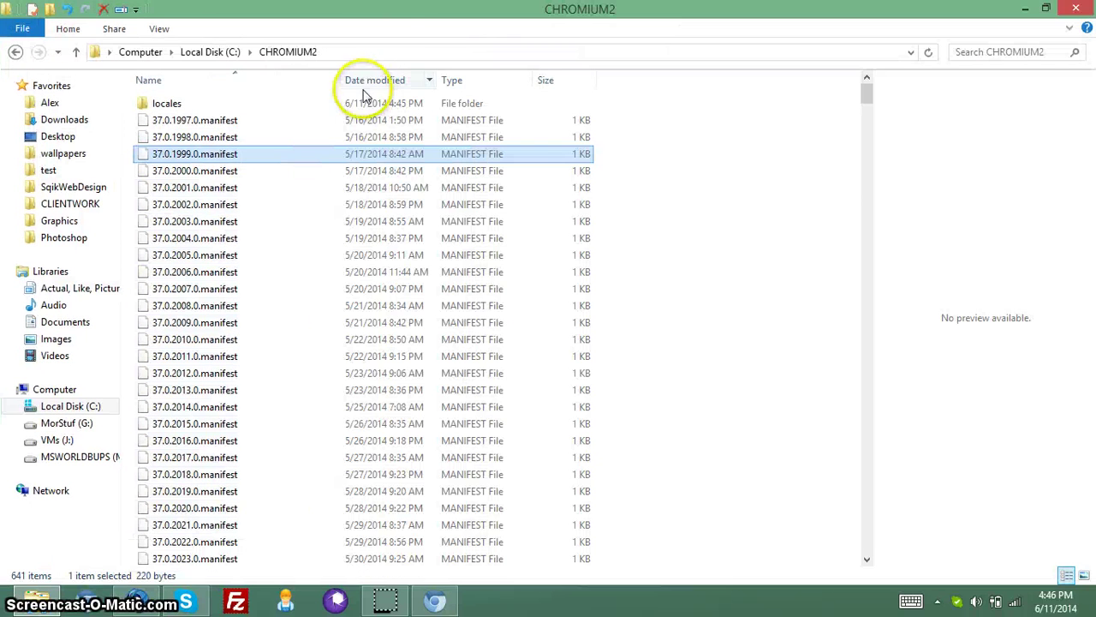
left_click(459, 81)
key("super+Right")
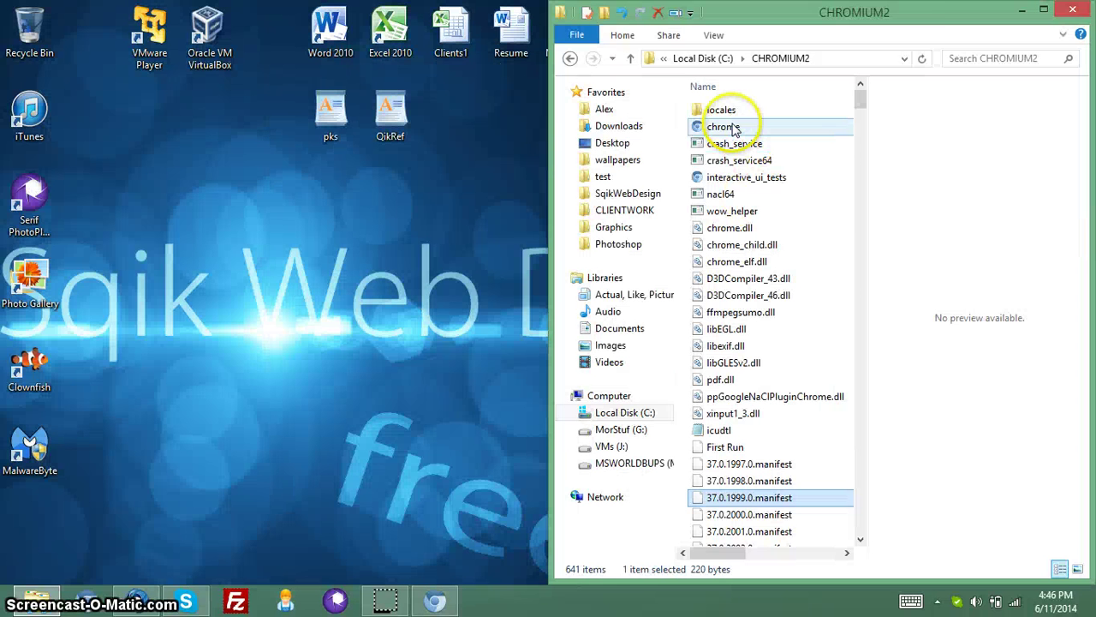
Step: Run chrome from the CHROMIUM2 folder, allowing it past Windows SmartScreen, and close the browser window it opens
left_click(728, 127)
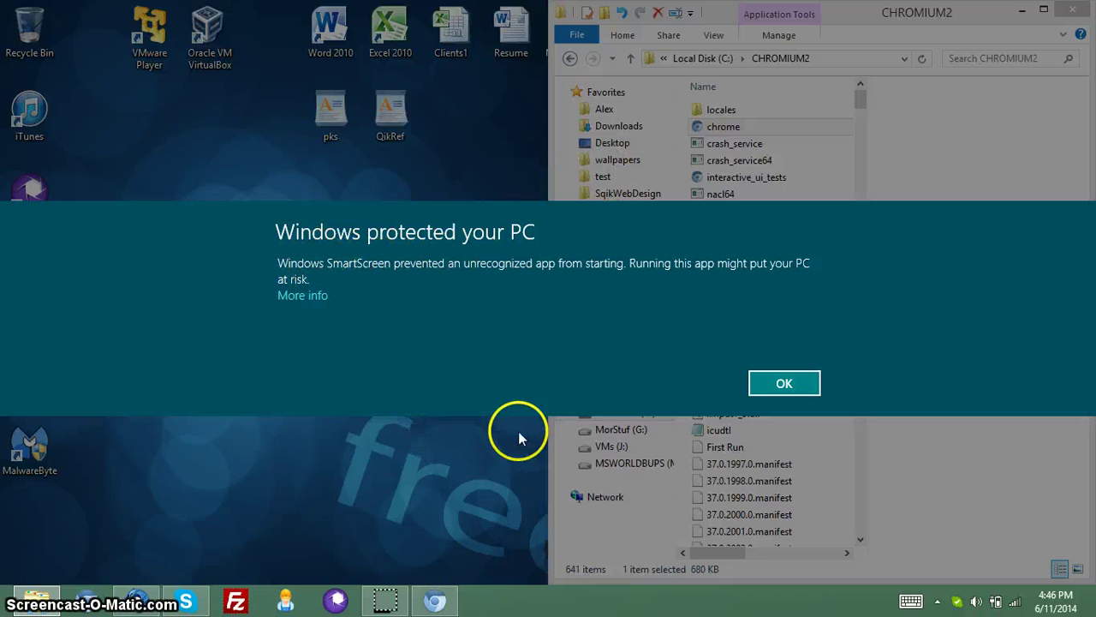
left_click(298, 296)
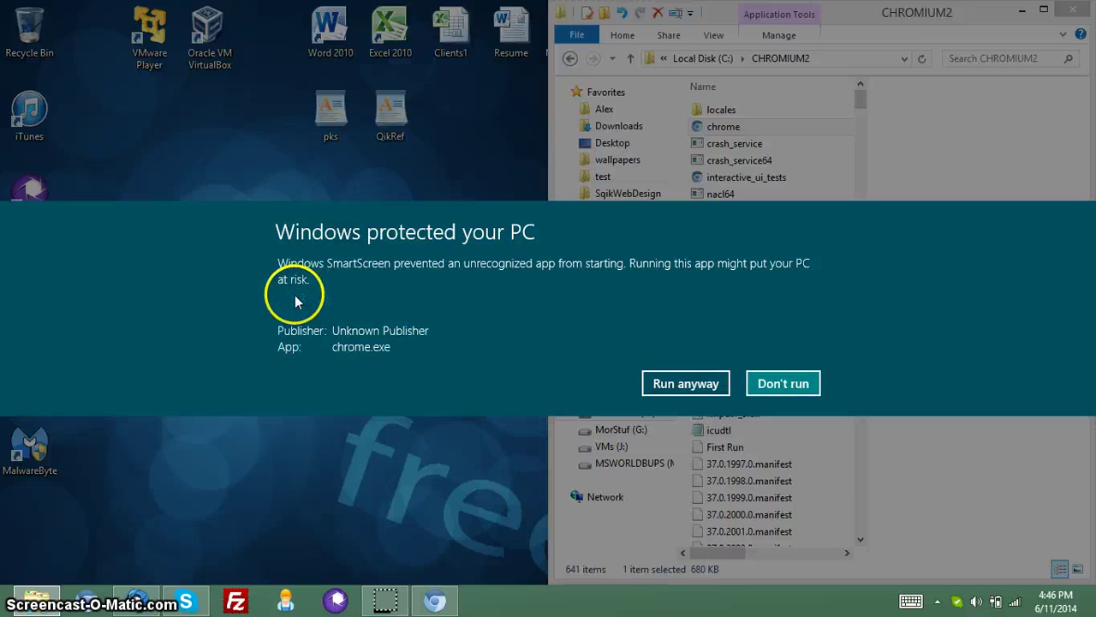
left_click(656, 383)
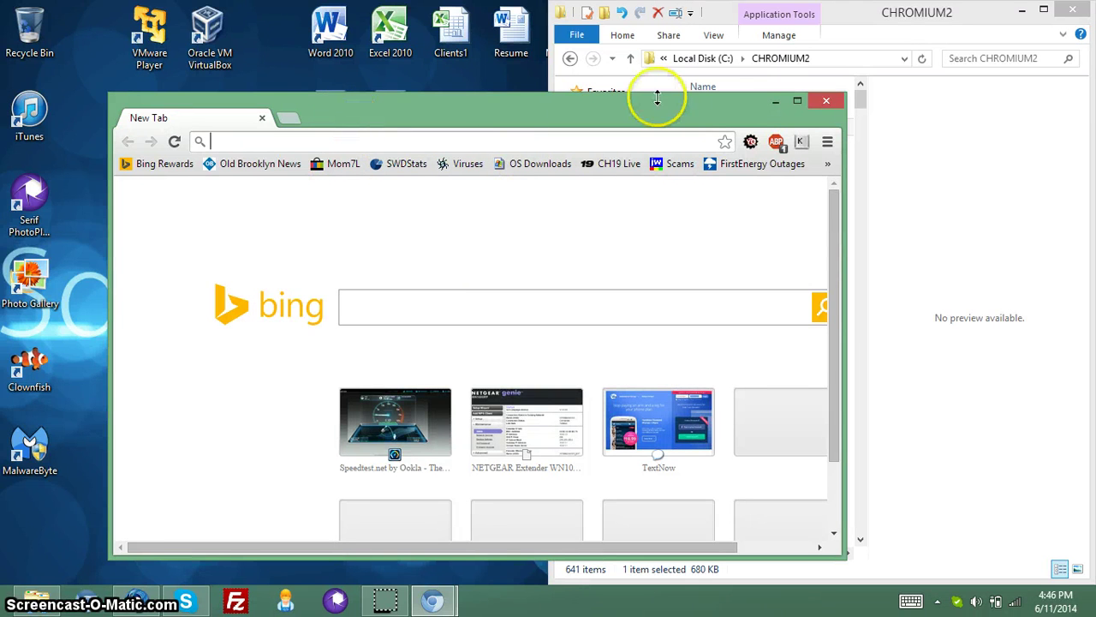
left_click(827, 109)
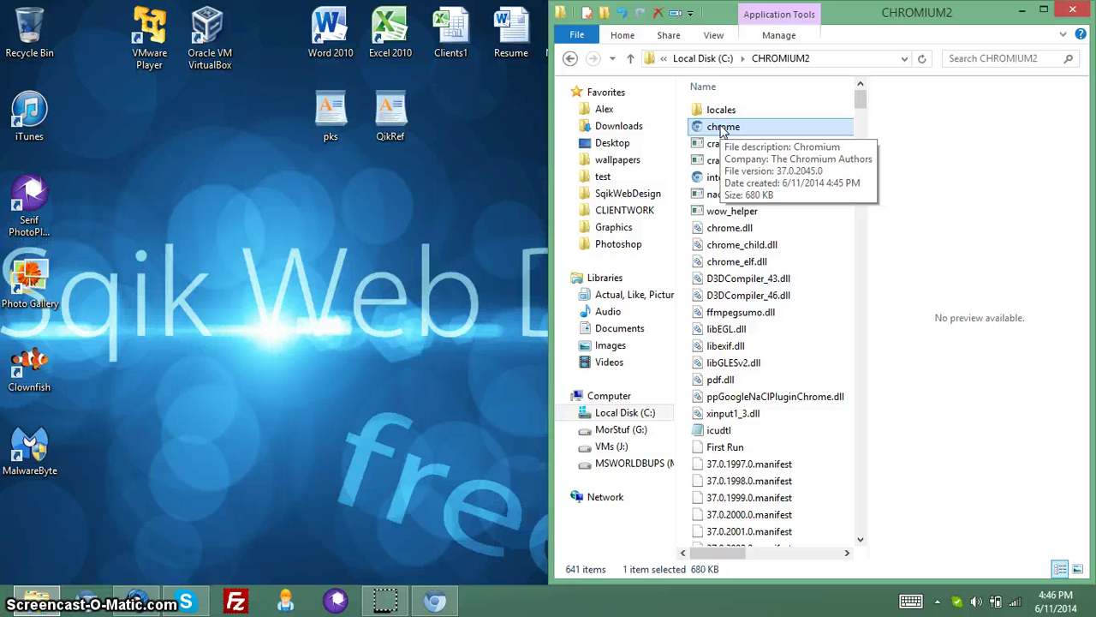
Step: Create a desktop shortcut to the chrome application in the CHROMIUM2 folder
right_click(722, 129)
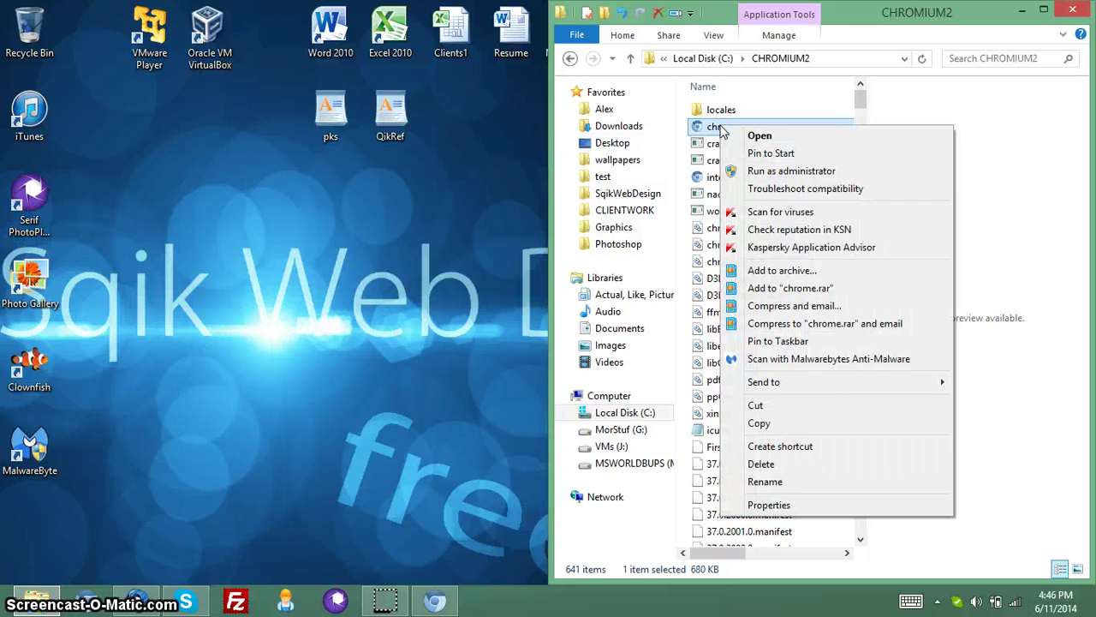
mouse_move(798, 388)
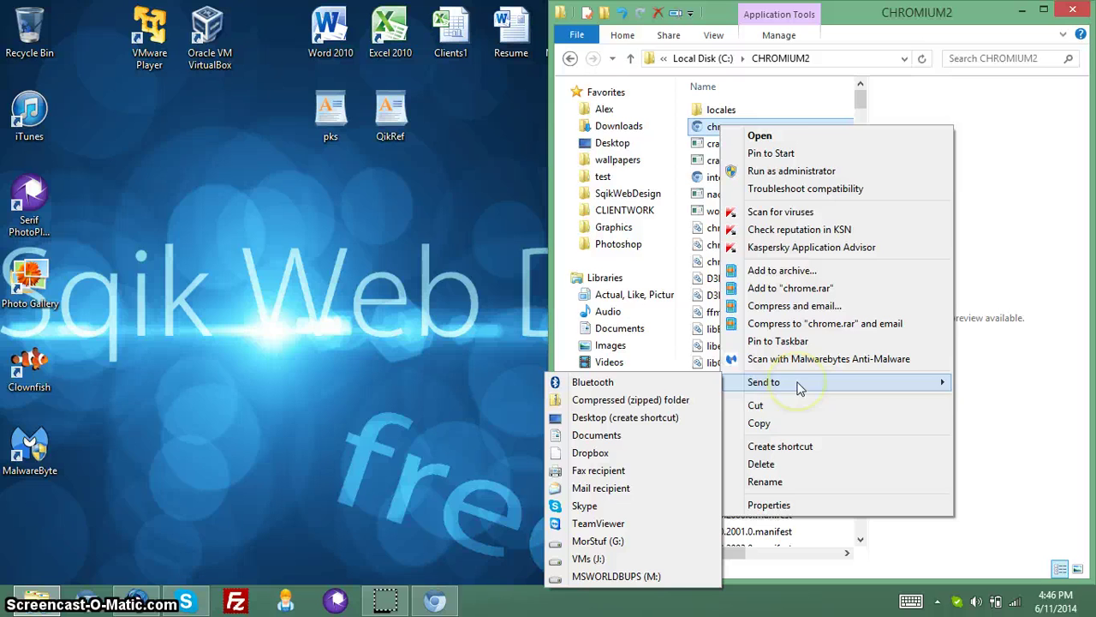
left_click(661, 418)
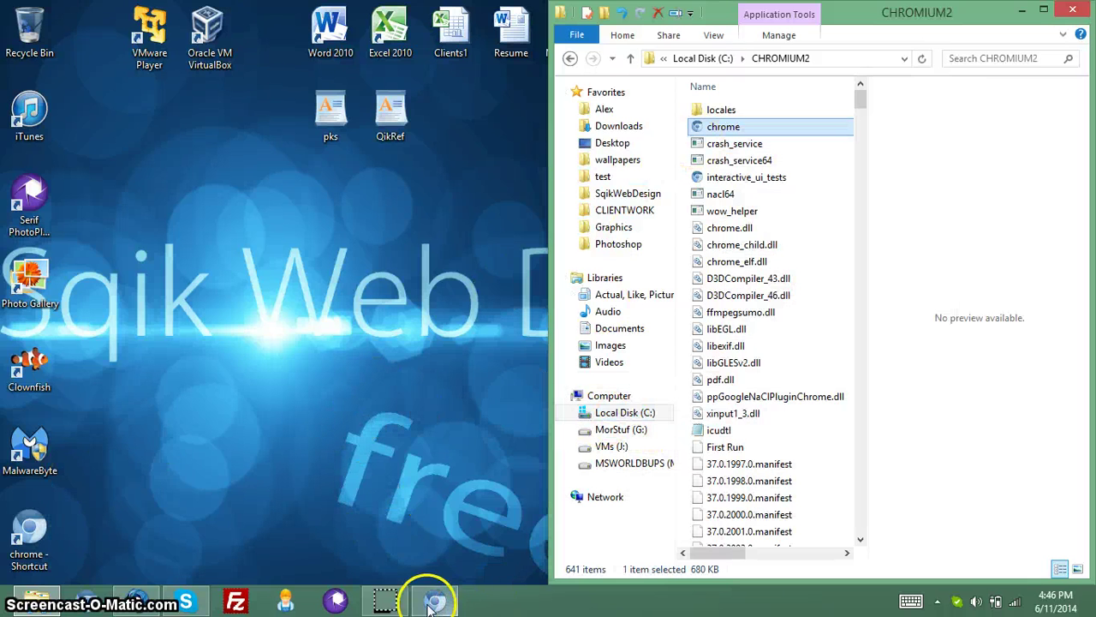
Step: Delete the chrome shortcut from the desktop and empty the Recycle Bin
left_click(471, 599)
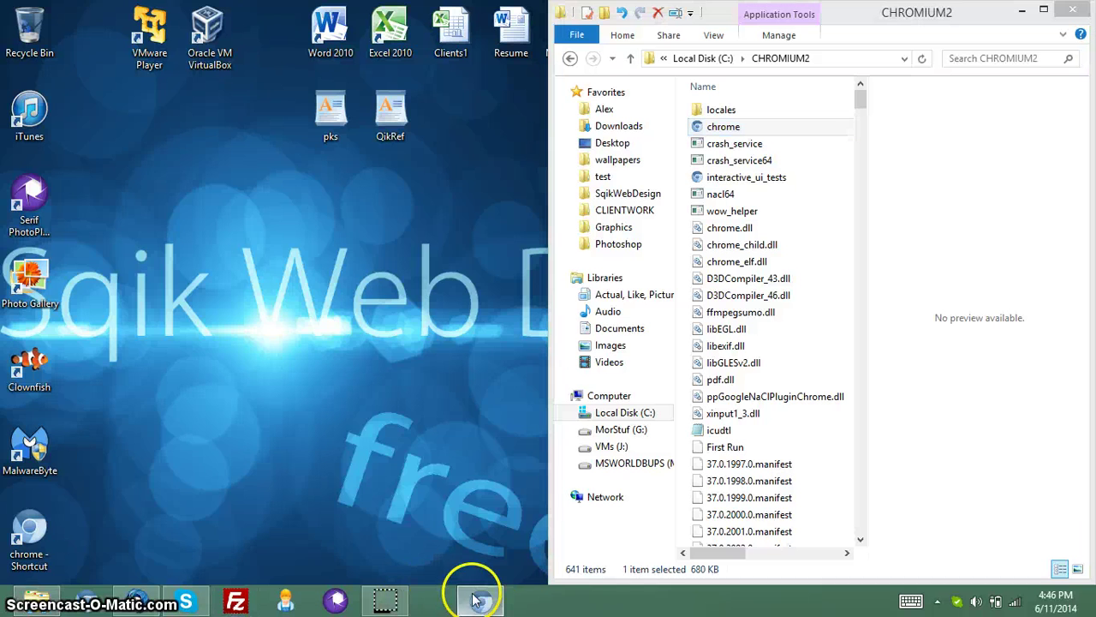
left_click_drag(38, 535, 25, 52)
right_click(26, 52)
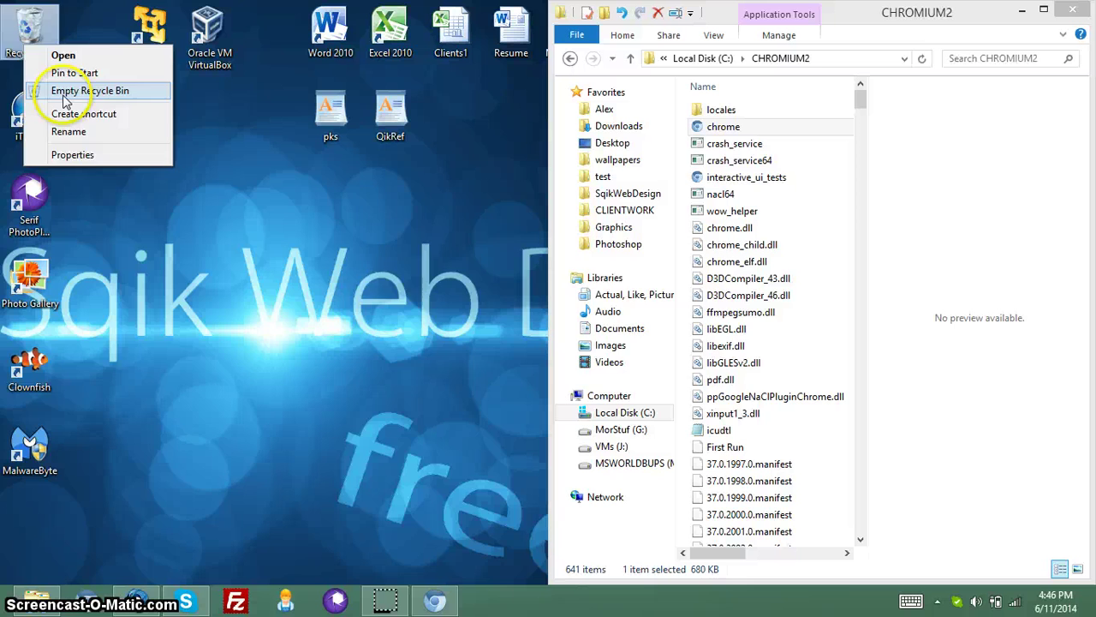
left_click(69, 88)
left_click(613, 365)
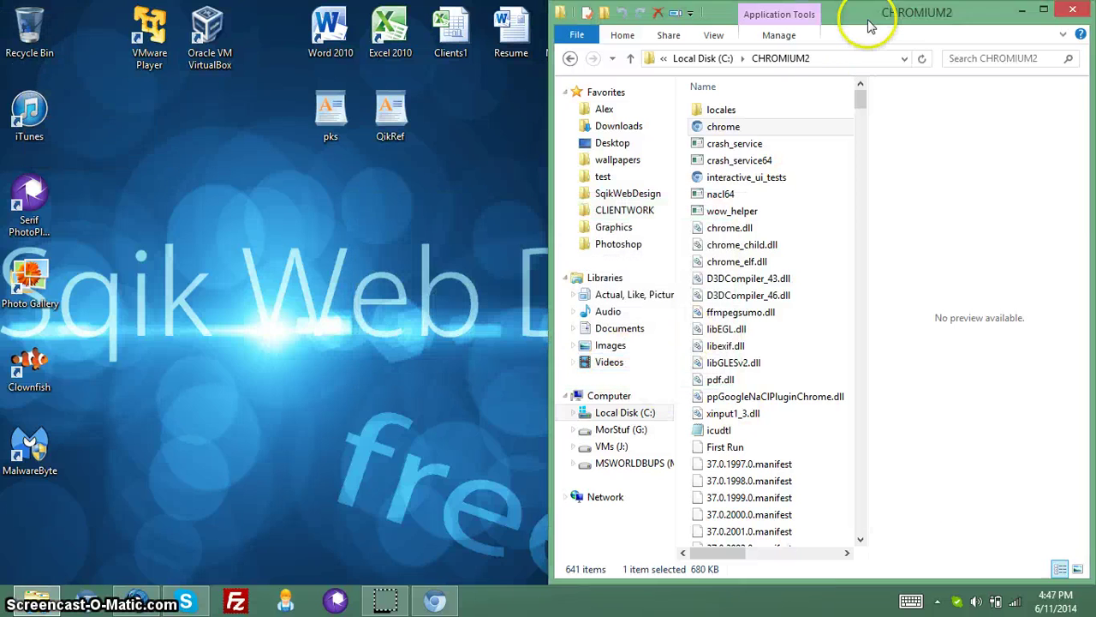
Step: Dock the CHROMIUM2 folder window to the left half of the screen and look through its file list
double_click(925, 16)
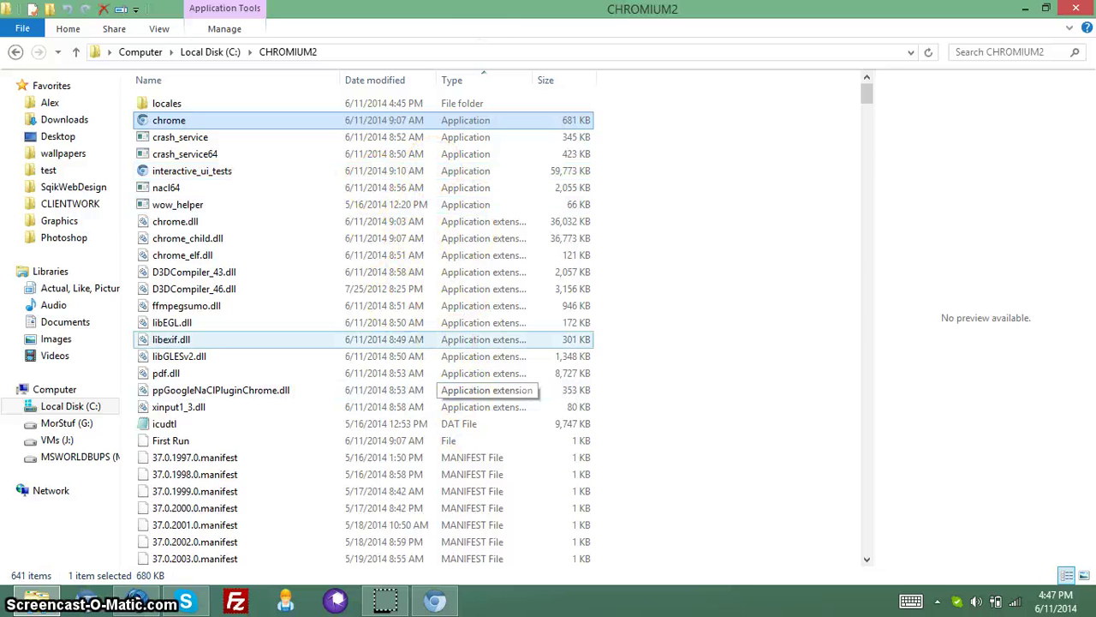
left_click_drag(480, 9, 11, 10)
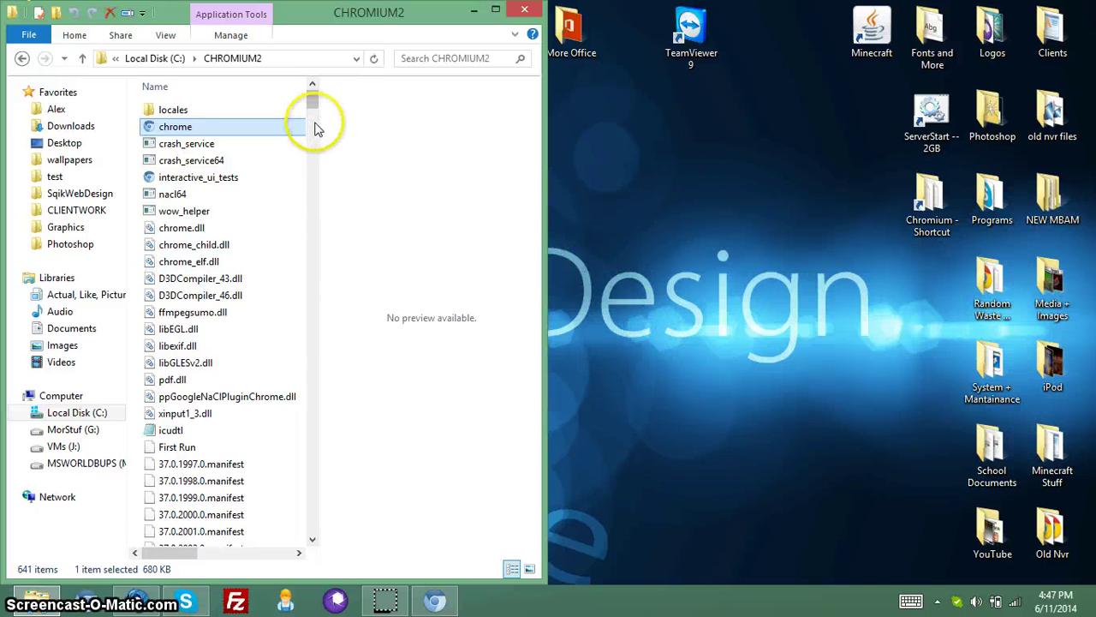
left_click_drag(314, 102, 403, 92)
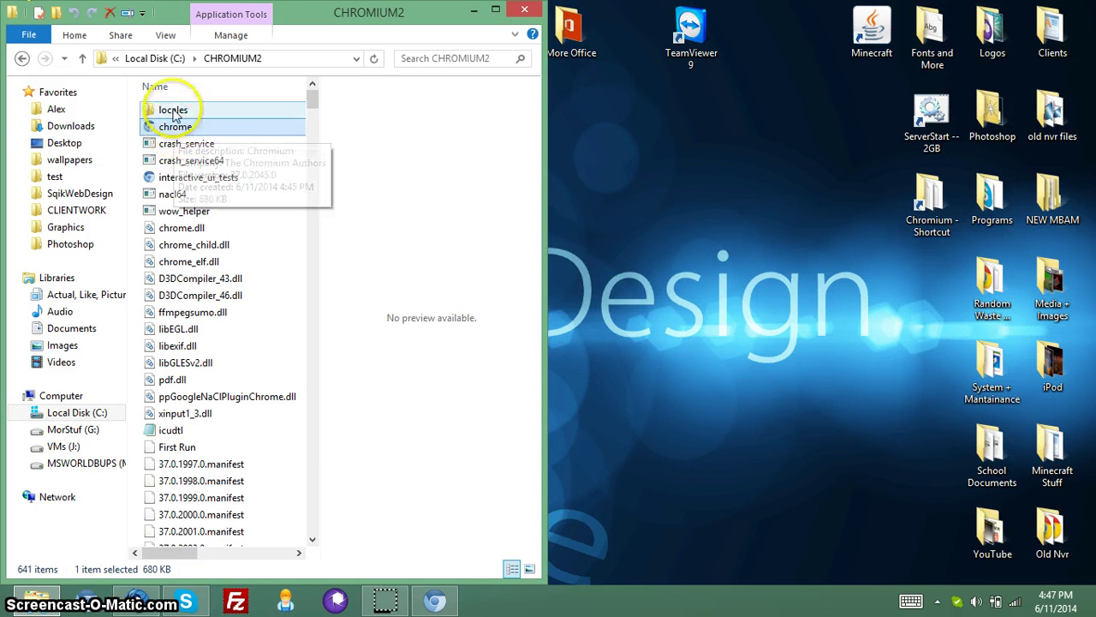
scroll(242, 366, "down", 16)
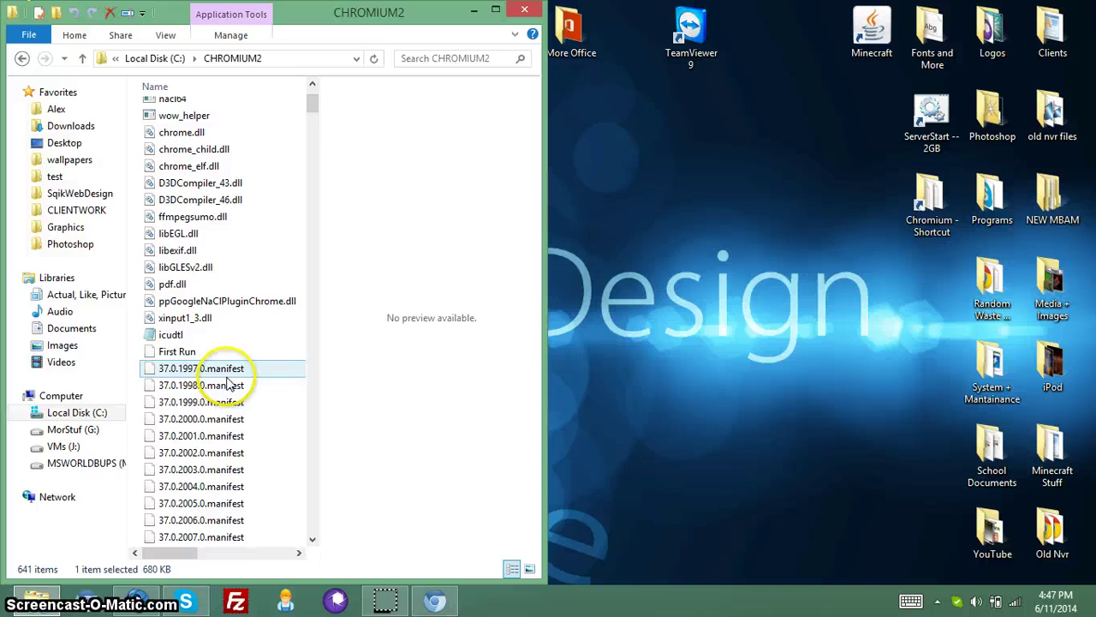
scroll(241, 367, "up", 16)
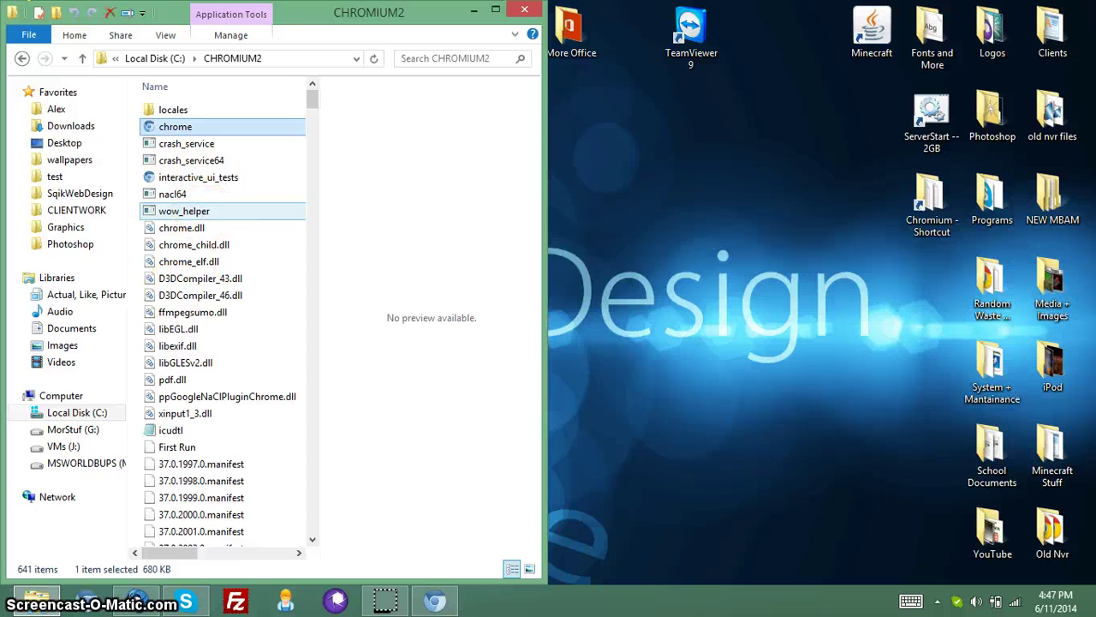
Step: Close the CHROMIUM2 folder window and the Chromium browser window that is still running
left_click(524, 9)
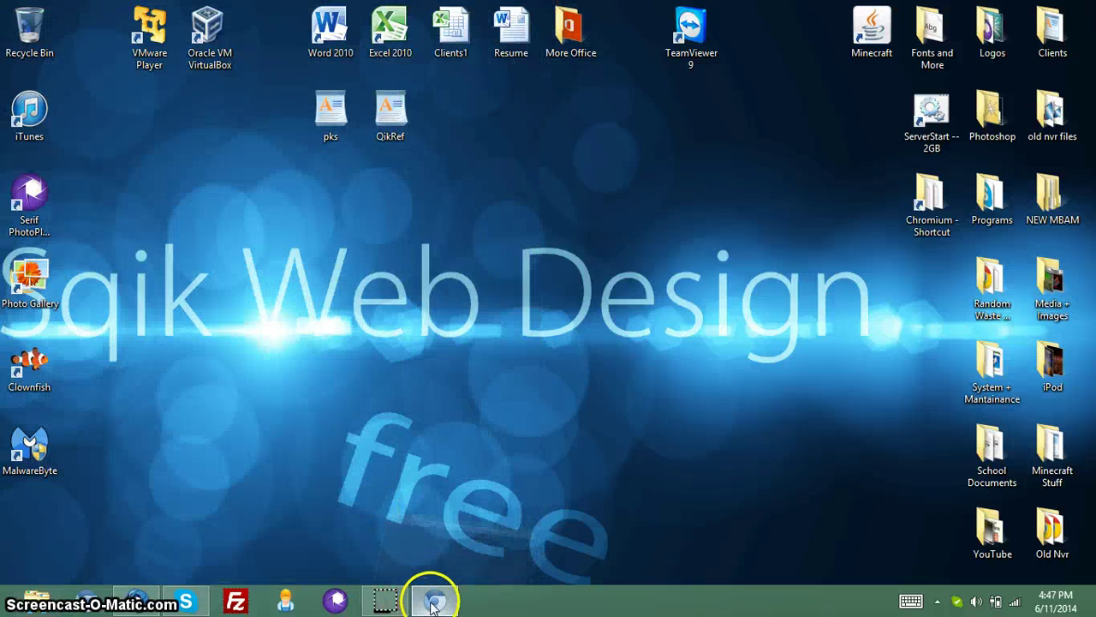
left_click(433, 599)
left_click(818, 93)
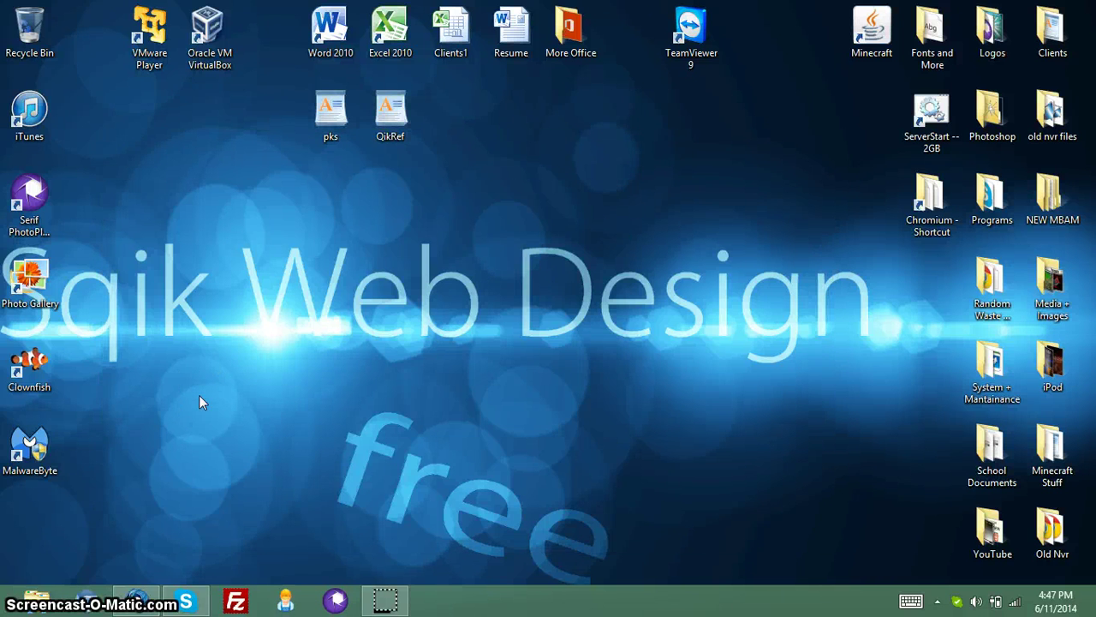
Step: Launch Chromium again and maximize its window on the new tab page
left_click(79, 597)
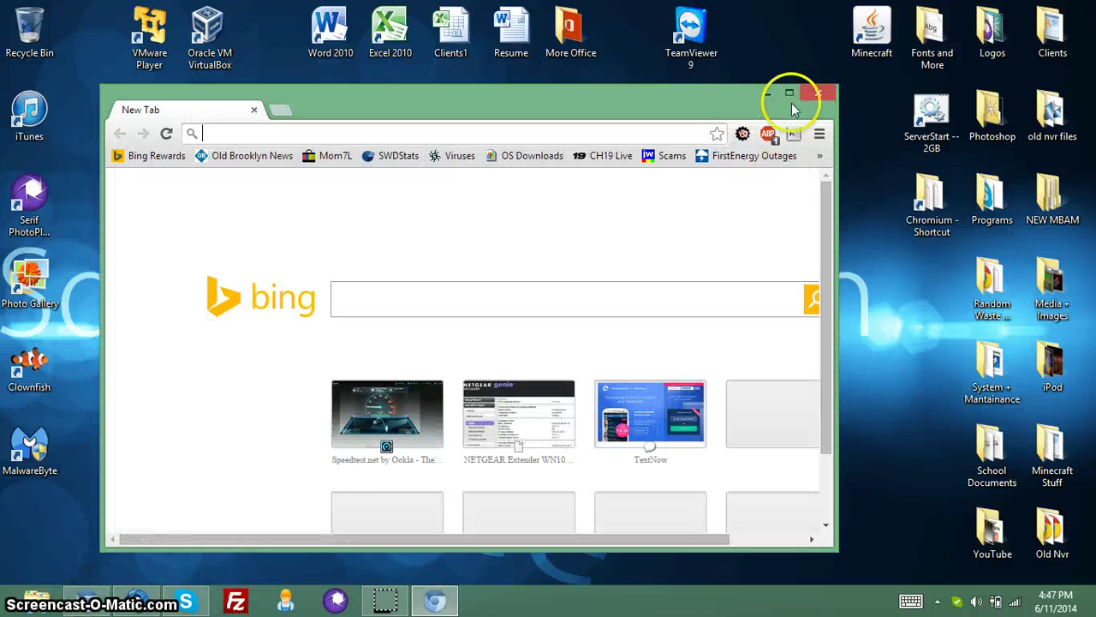
left_click_drag(543, 536, 458, 532)
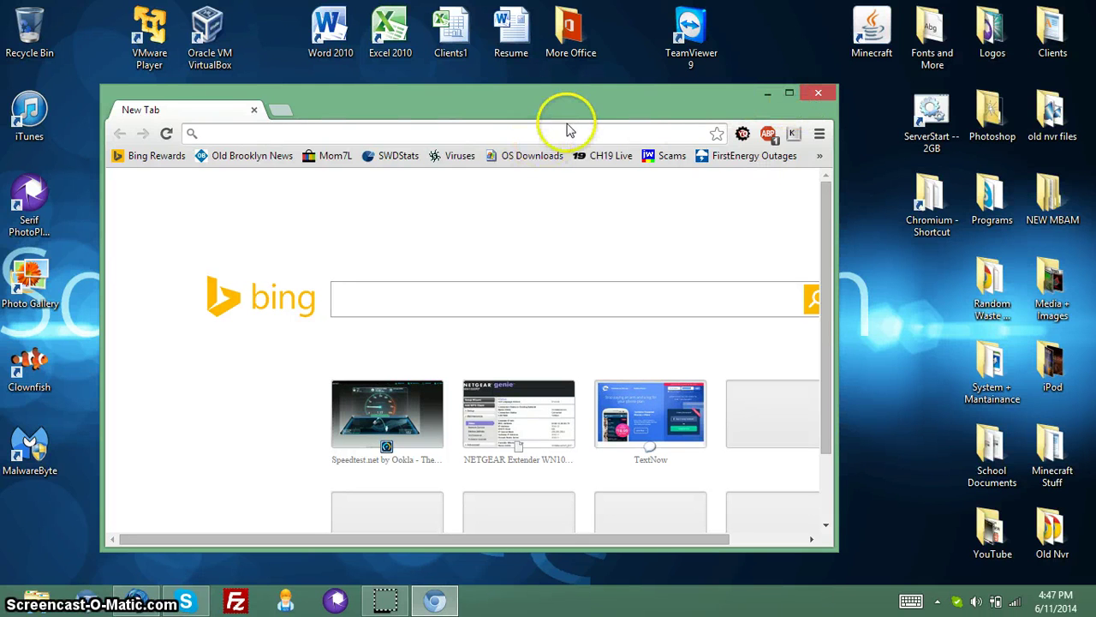
left_click(787, 95)
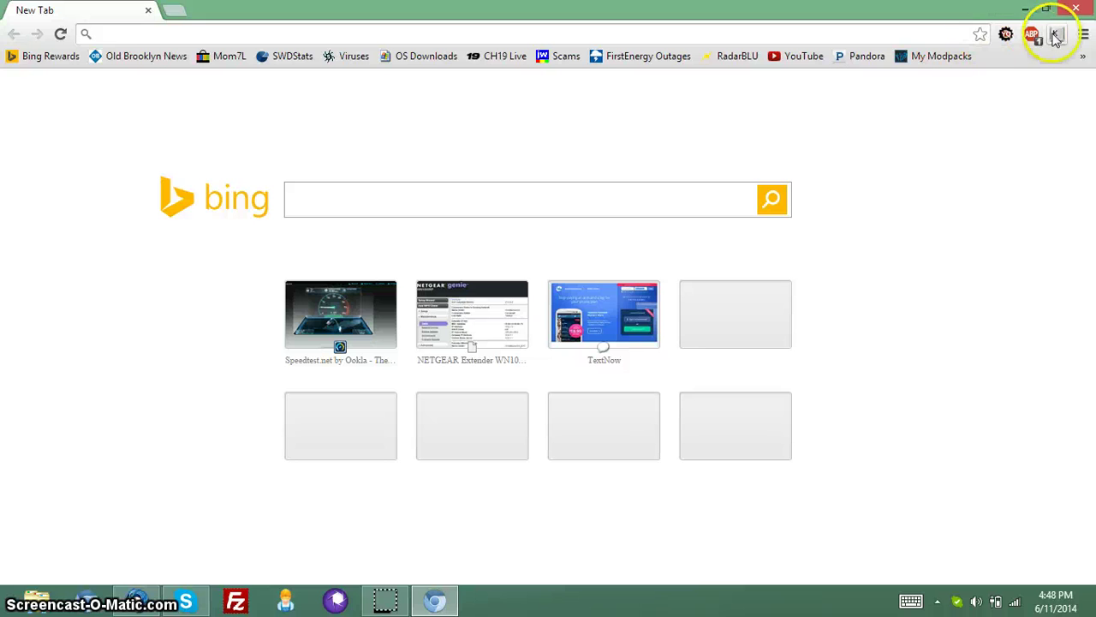
Step: View the bookmarks that do not fit on the bookmarks bar and close the browser
left_click(1082, 56)
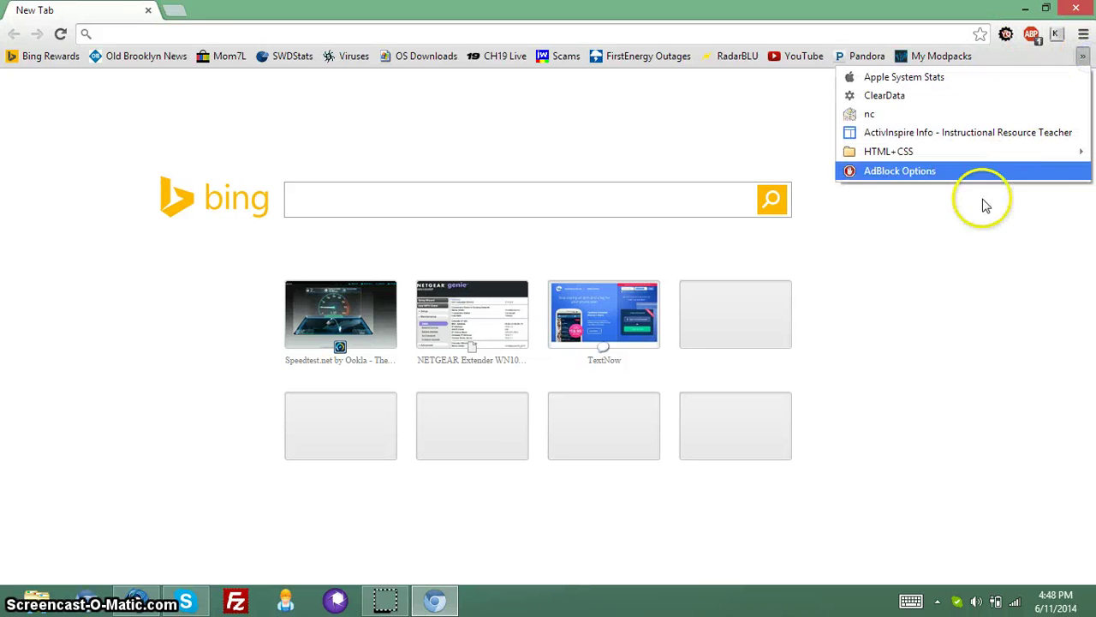
left_click(965, 228)
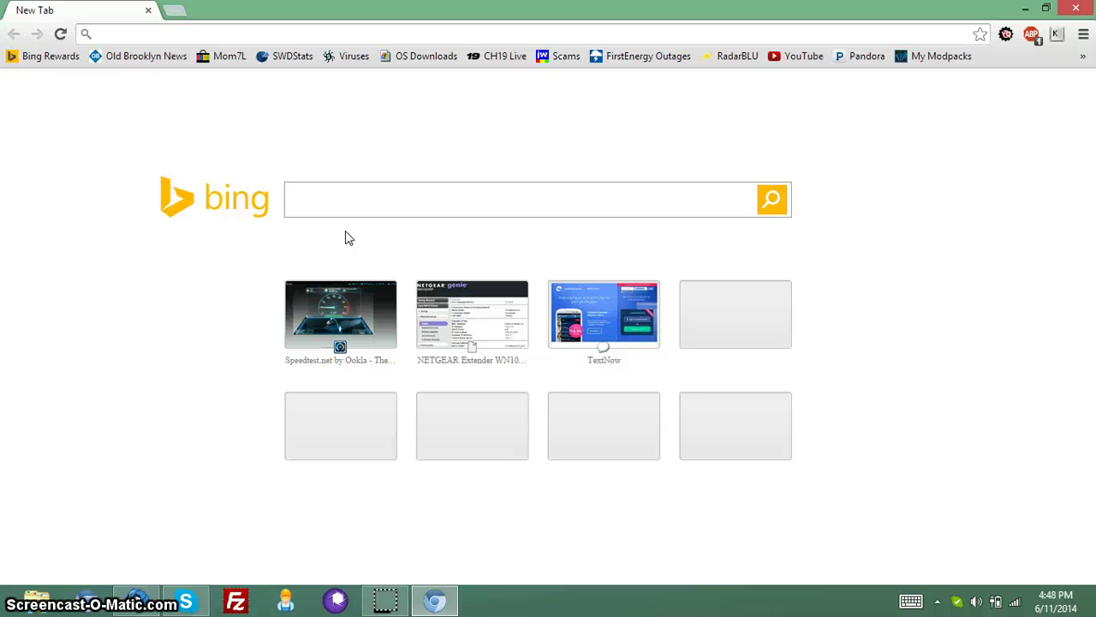
left_click(1081, 7)
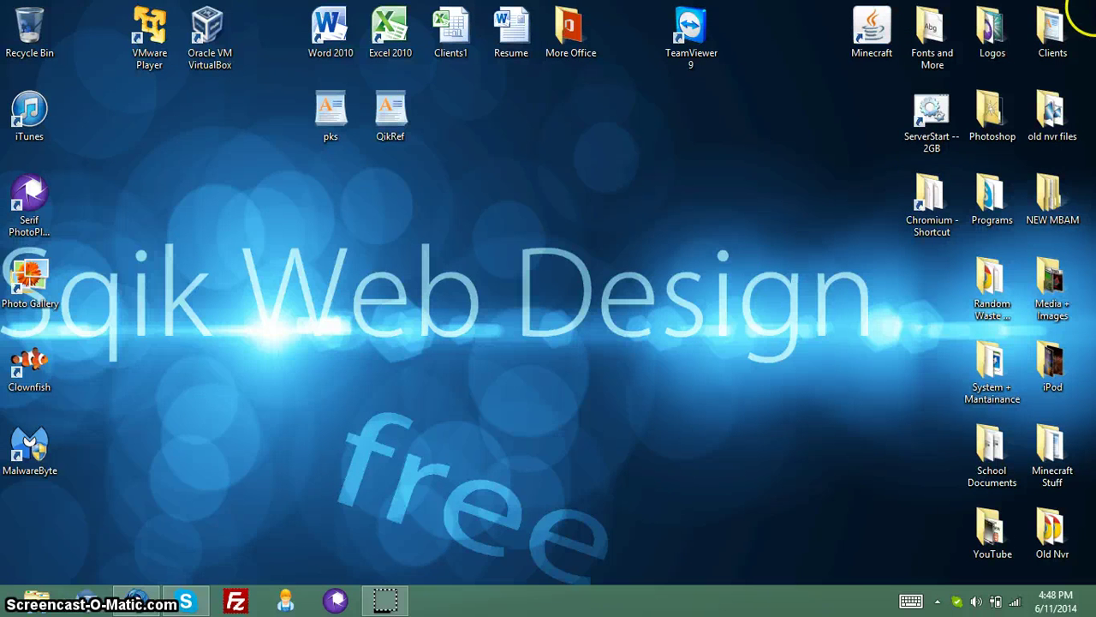